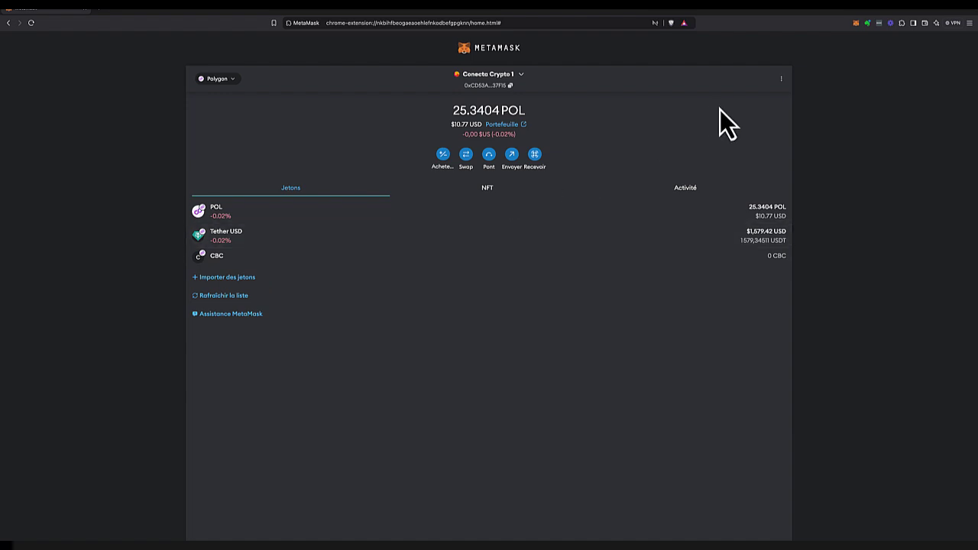
View the Conecta Crypto 1 wallet account on the Polygonscan block explorer.
left_click(782, 80)
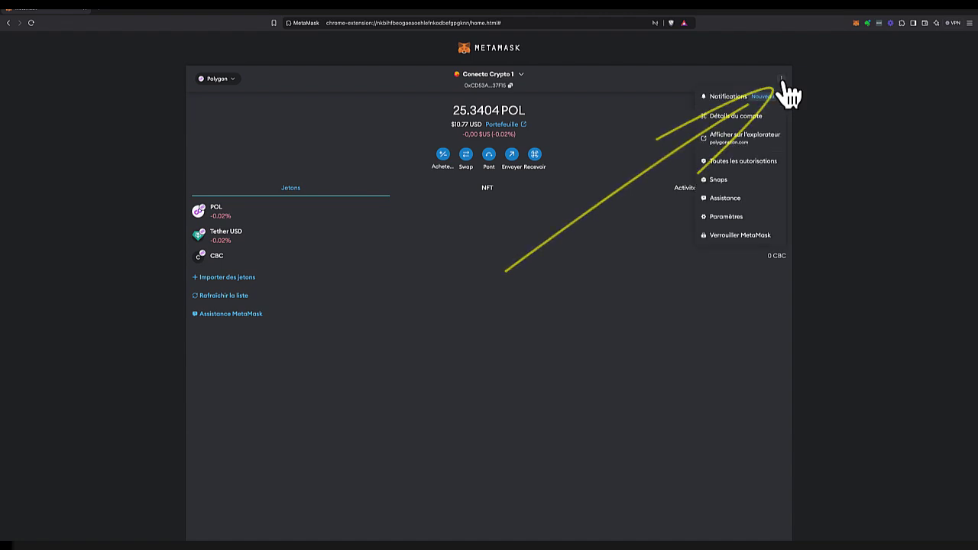
left_click(740, 138)
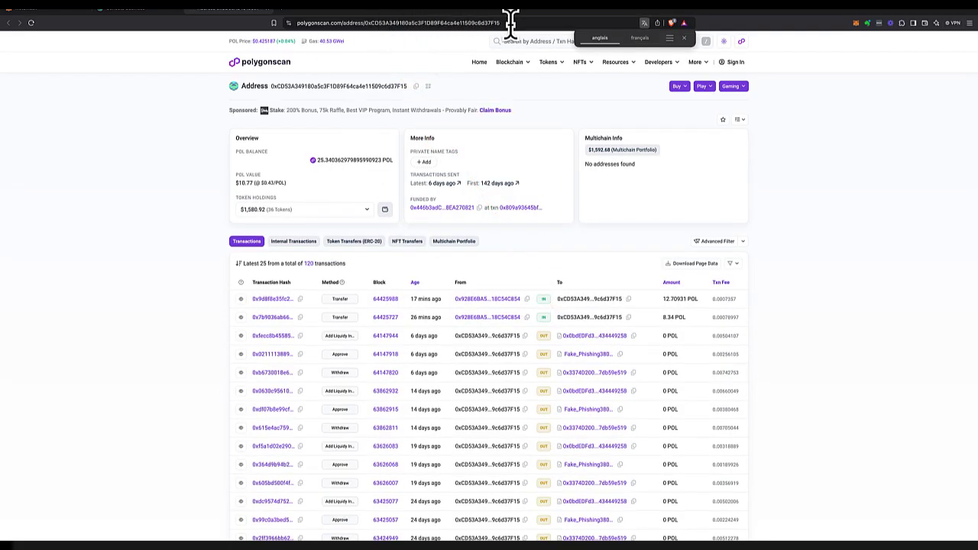
Go to app.conectabusiness.club and connect the Conecta Crypto wallet account holding 25.34 POL through MetaMask.
left_click(510, 22)
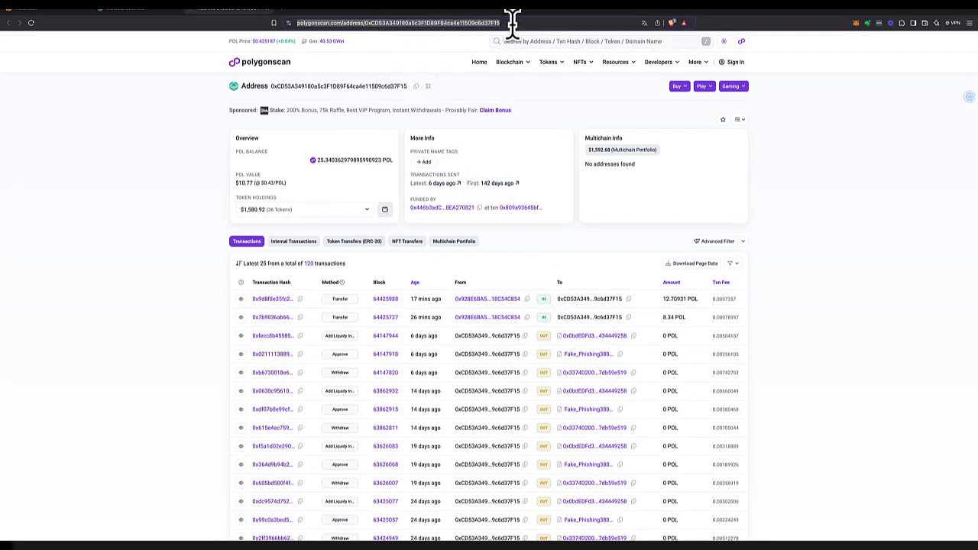
key("BackSpace")
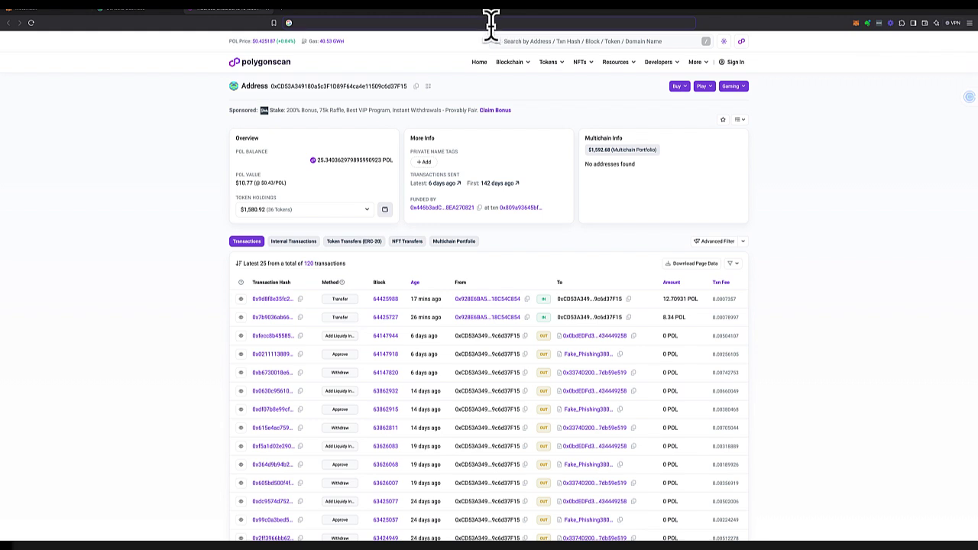
type("app.conectabusiness.club")
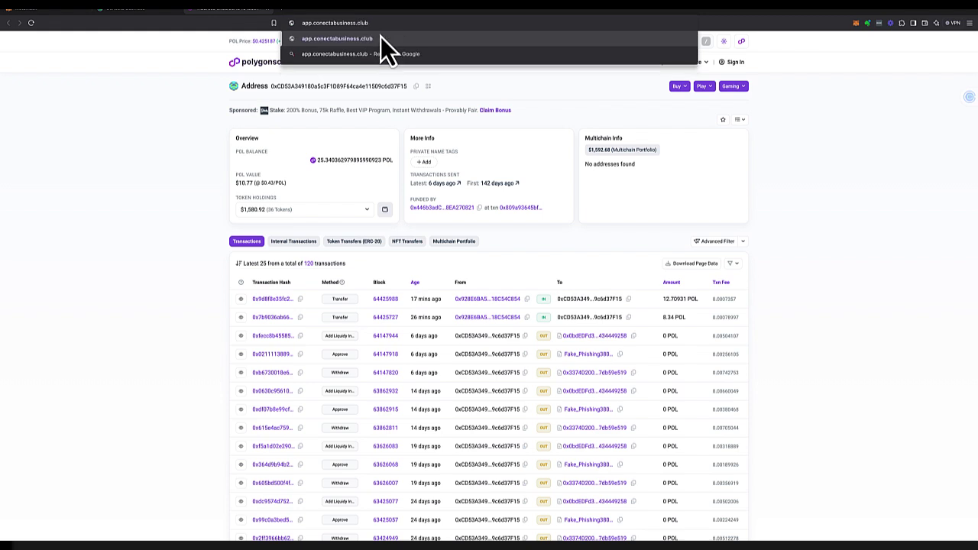
key("Return")
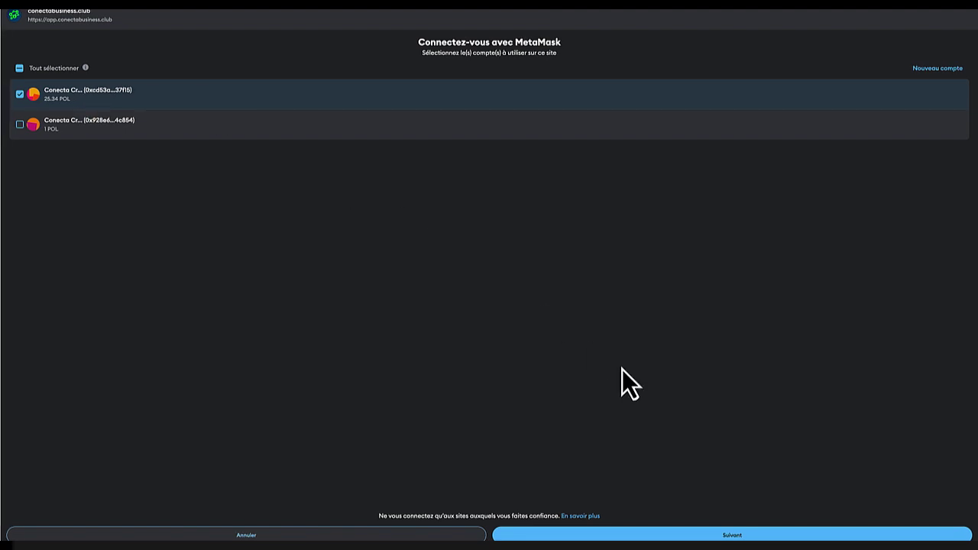
left_click(730, 535)
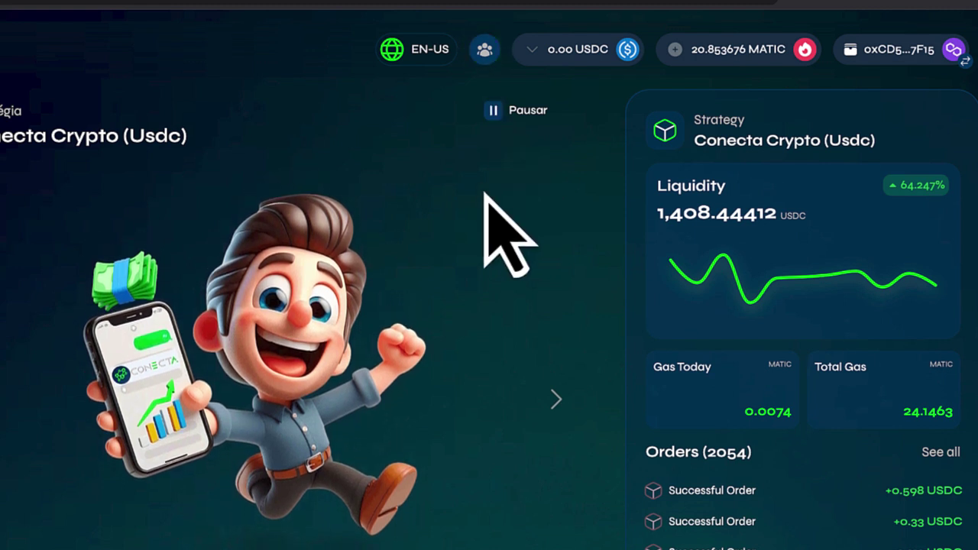
Switch the Conecta dashboard language to French.
left_click(393, 53)
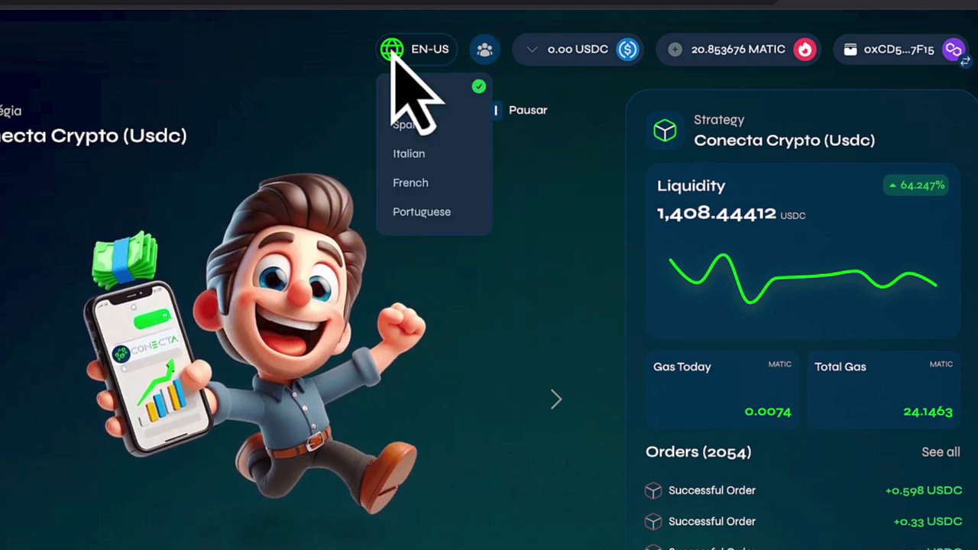
left_click(413, 183)
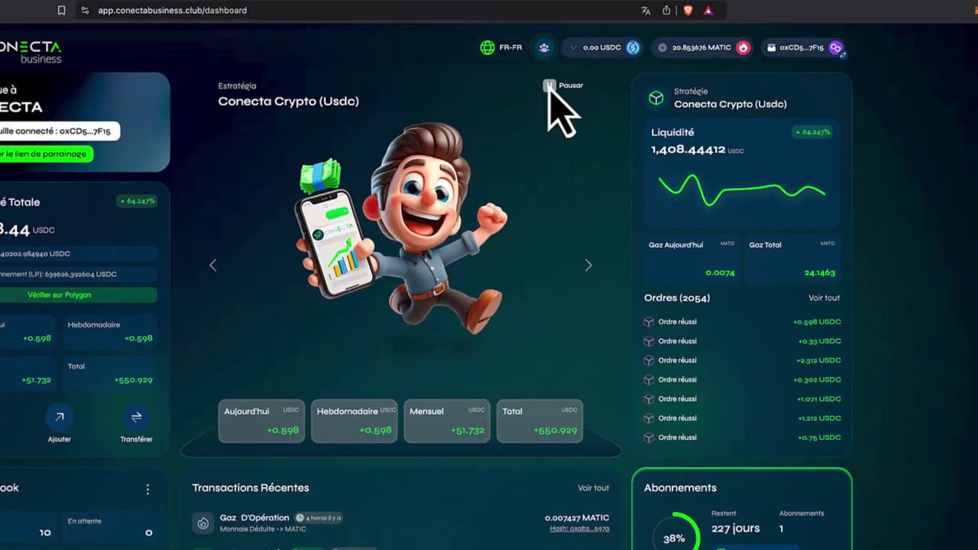
Pause the Conecta Crypto (Usdc) strategy and confirm the contract transaction in MetaMask.
left_click(549, 86)
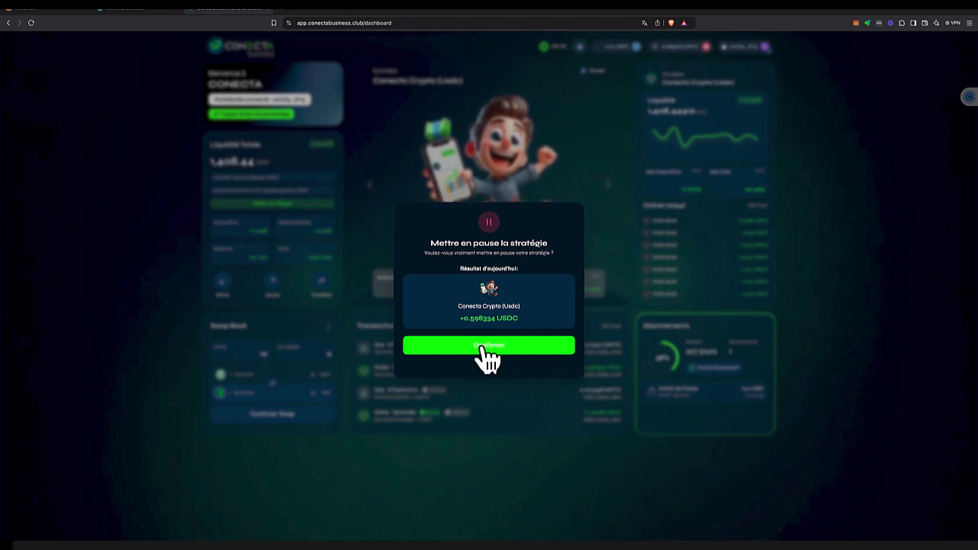
left_click(486, 345)
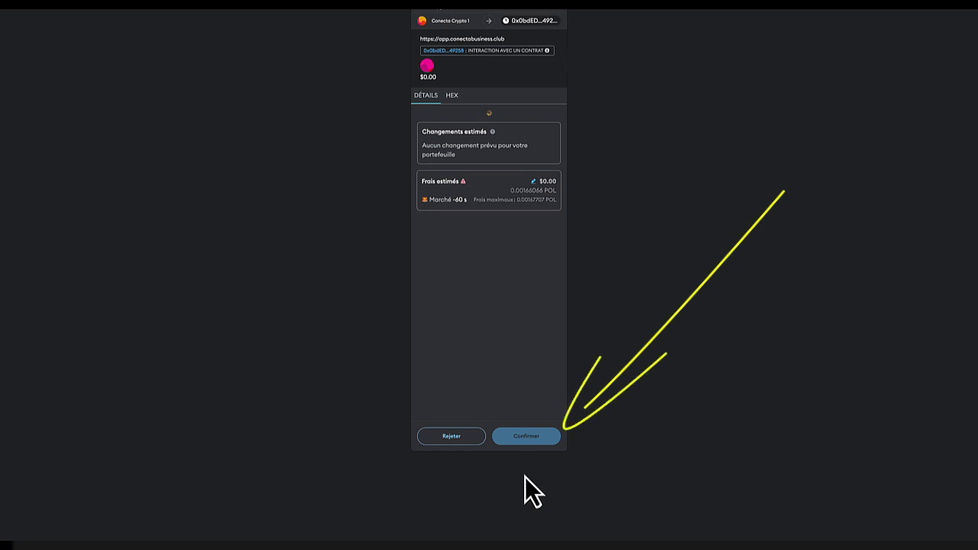
left_click(527, 438)
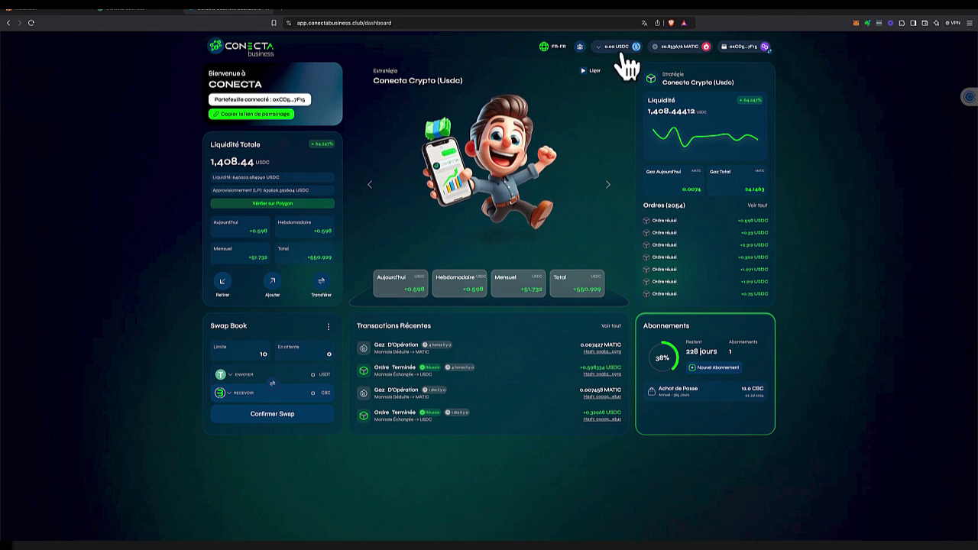
Withdraw the maximum liquidity of 1,408.44412 USDC from the Conecta Crypto (Usdc) strategy and confirm the transaction in MetaMask.
left_click(224, 283)
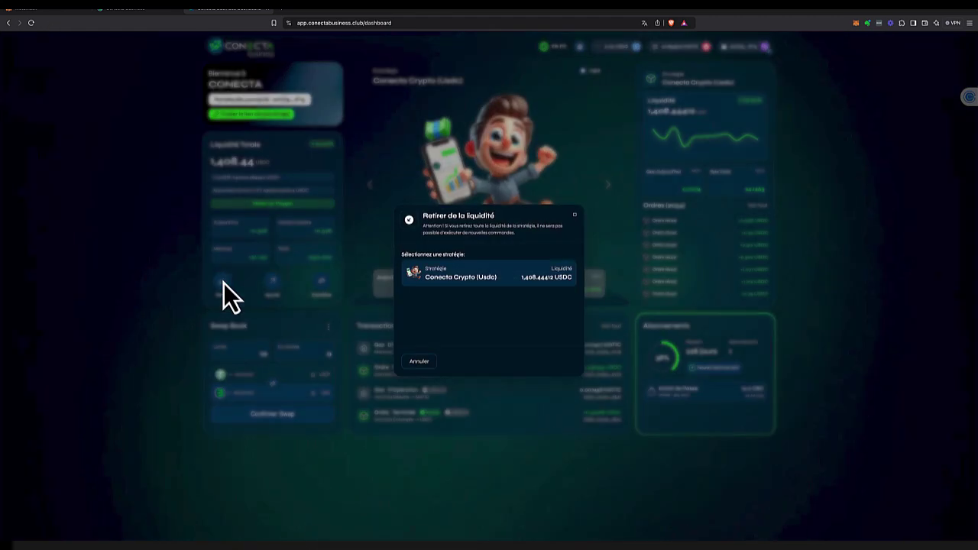
left_click(482, 274)
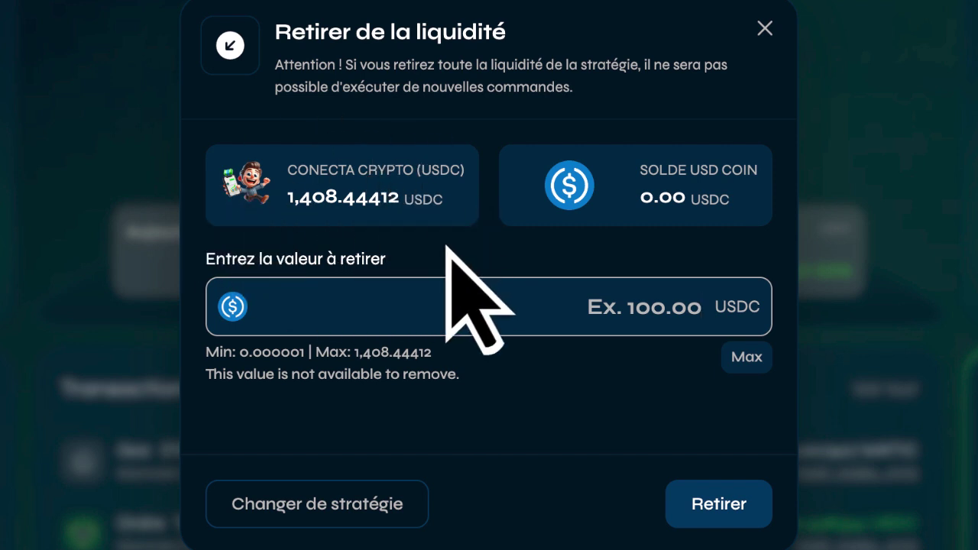
left_click(746, 359)
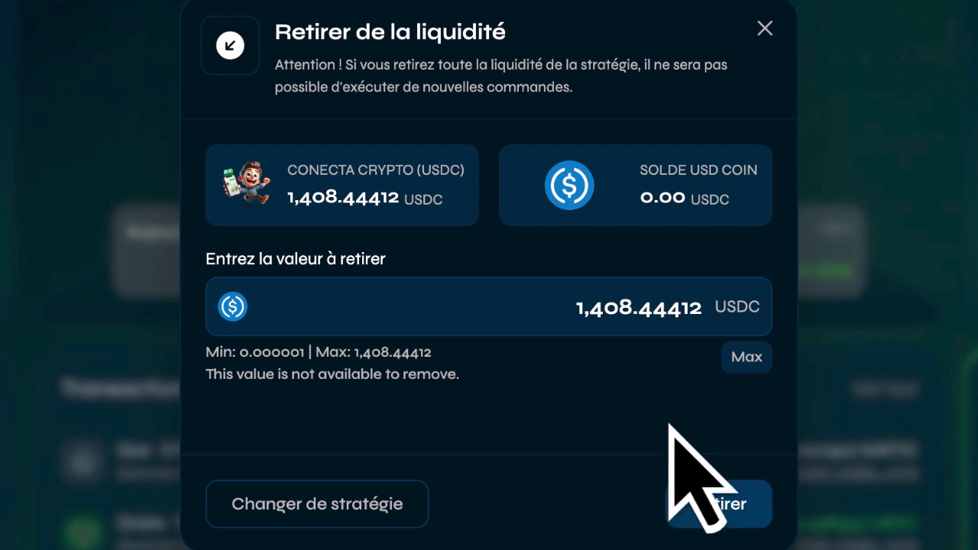
left_click(698, 307)
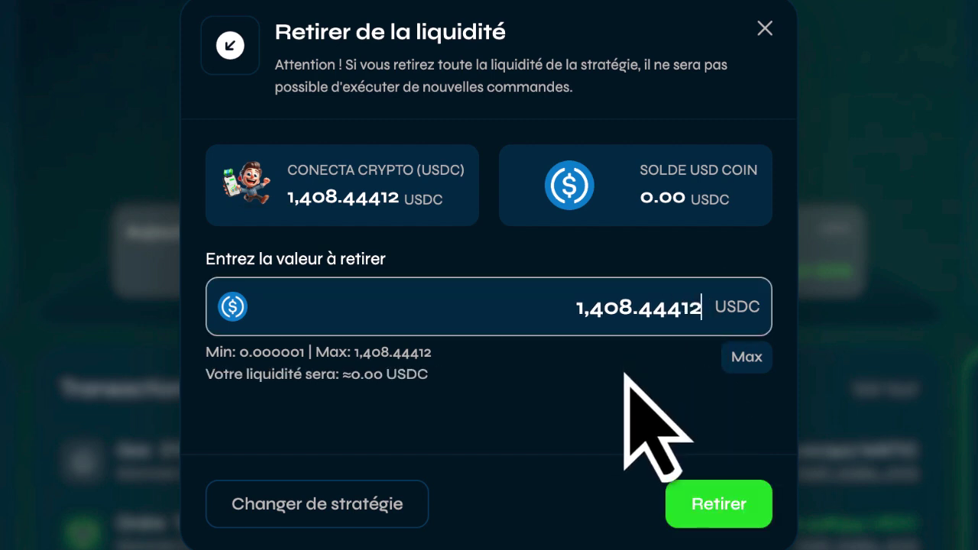
left_click(554, 407)
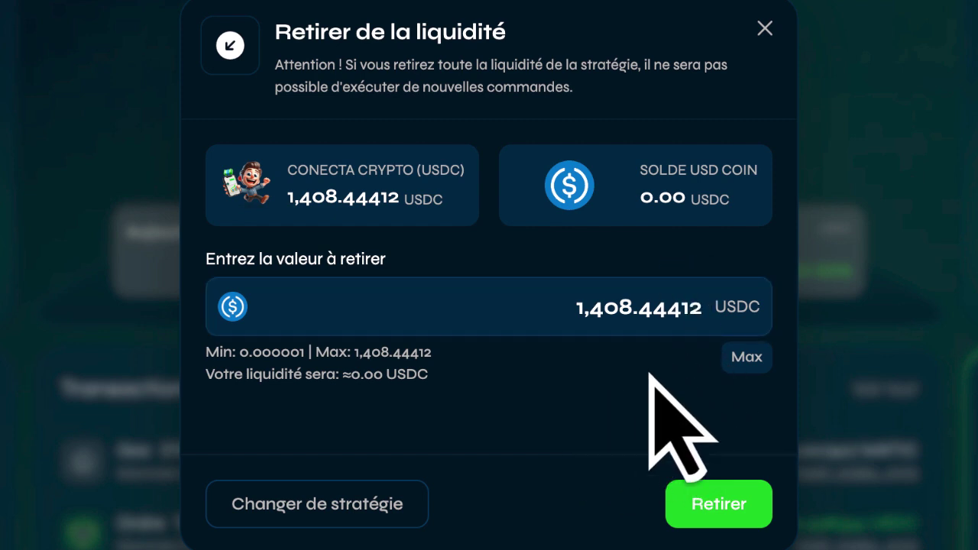
left_click(722, 514)
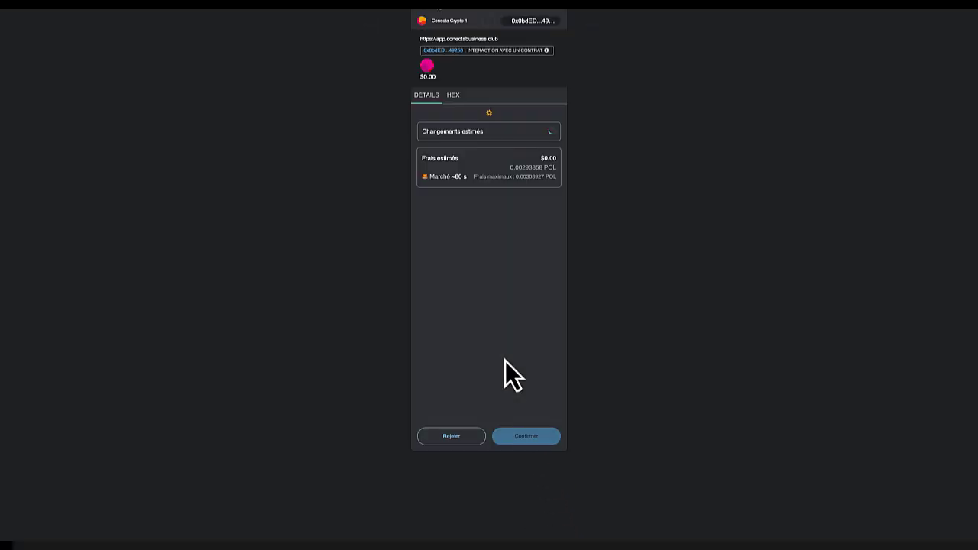
left_click(527, 436)
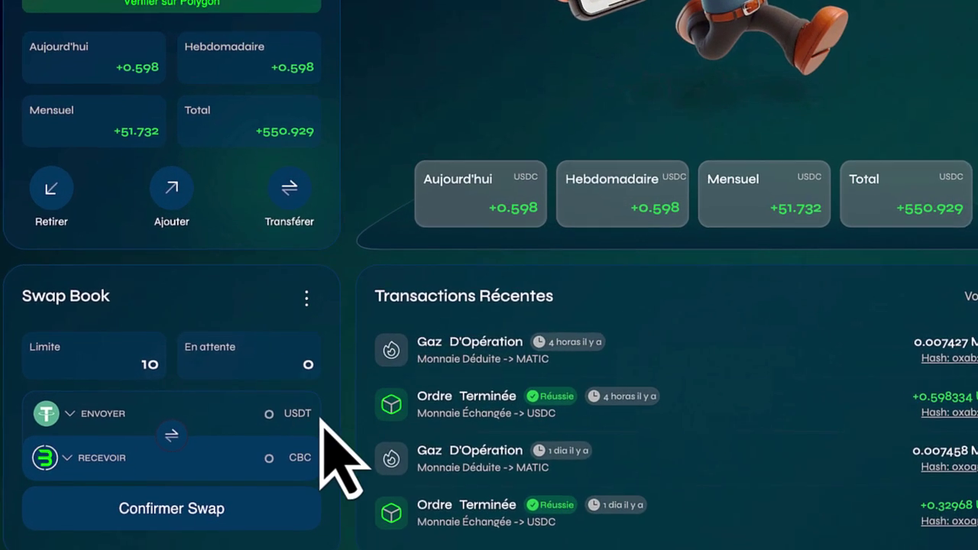
Set up a Swap Book order sending 0.140844 USDC to receive USDT.
left_click(66, 418)
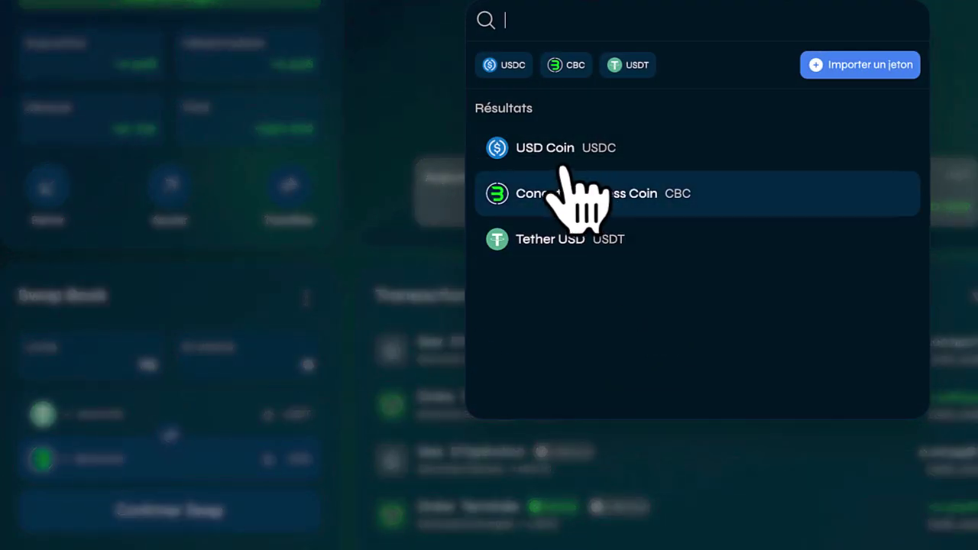
left_click(545, 149)
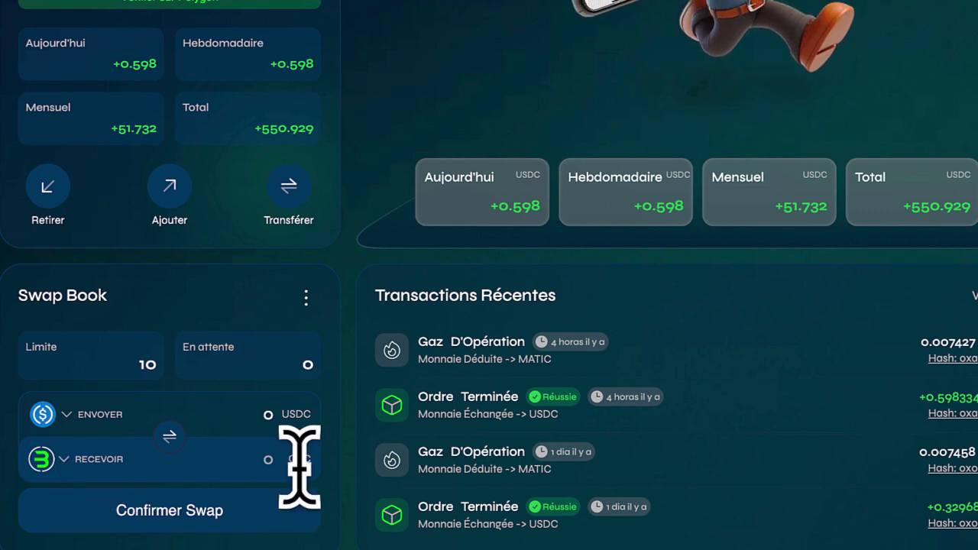
left_click(63, 459)
left_click(558, 239)
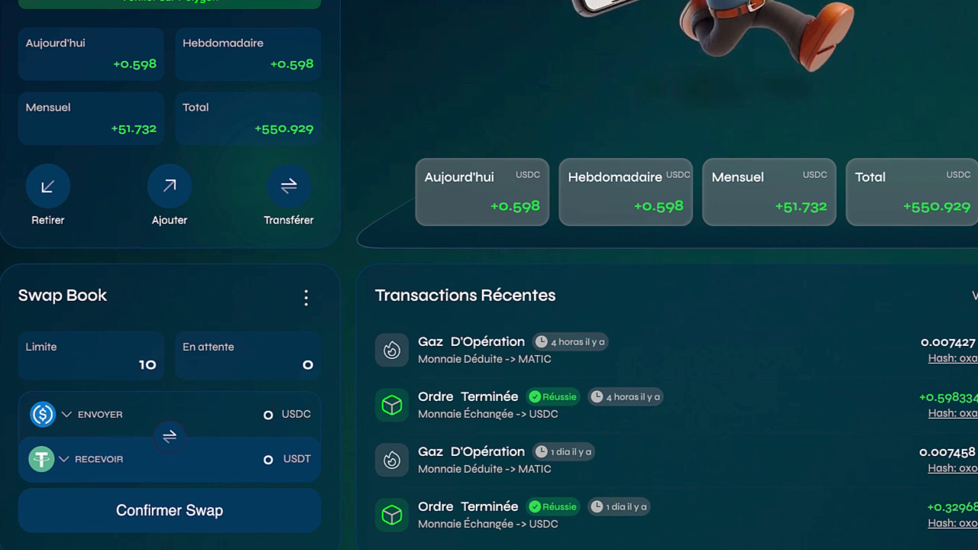
type("0.140844")
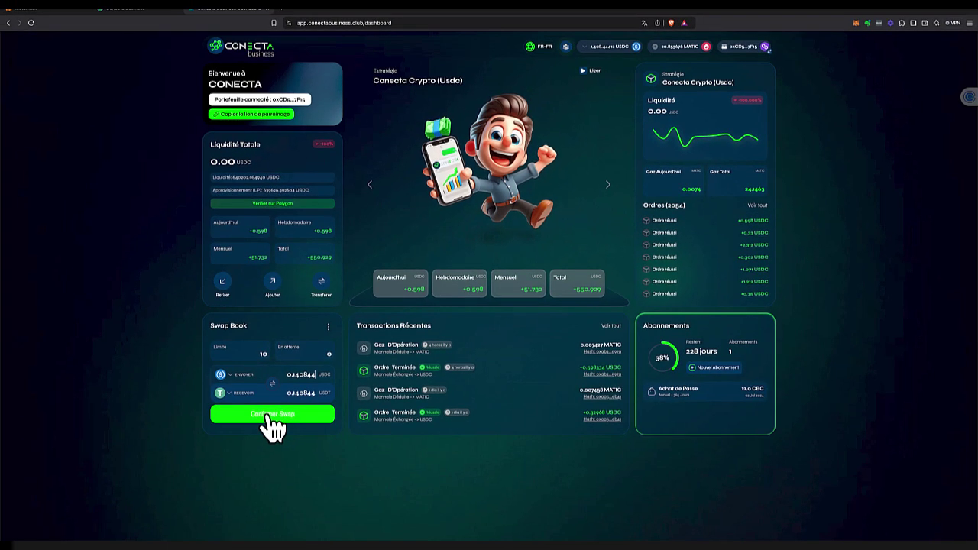
Confirm the 0.140844 USDC swap, approve its USDC spending cap and contract transaction in MetaMask, and close the pending swaps list.
left_click(240, 441)
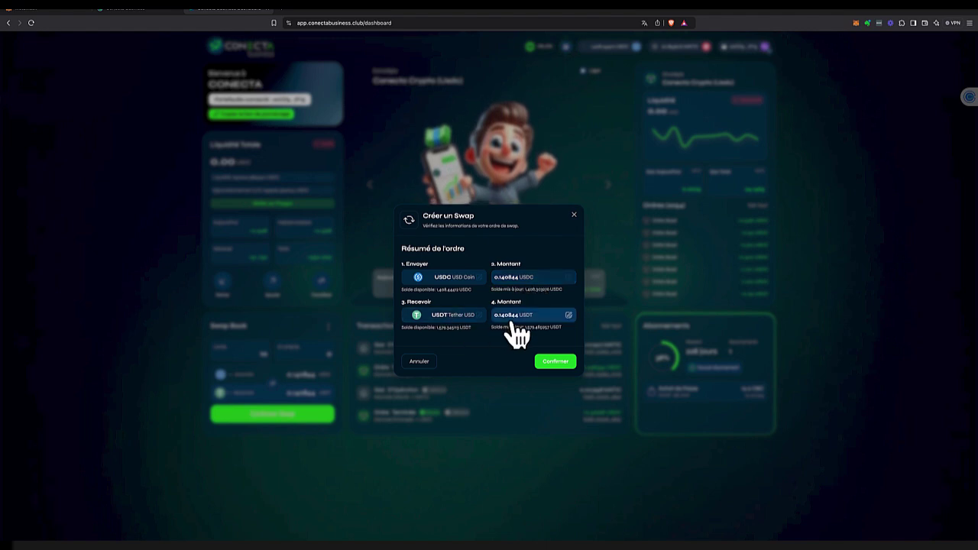
left_click(556, 363)
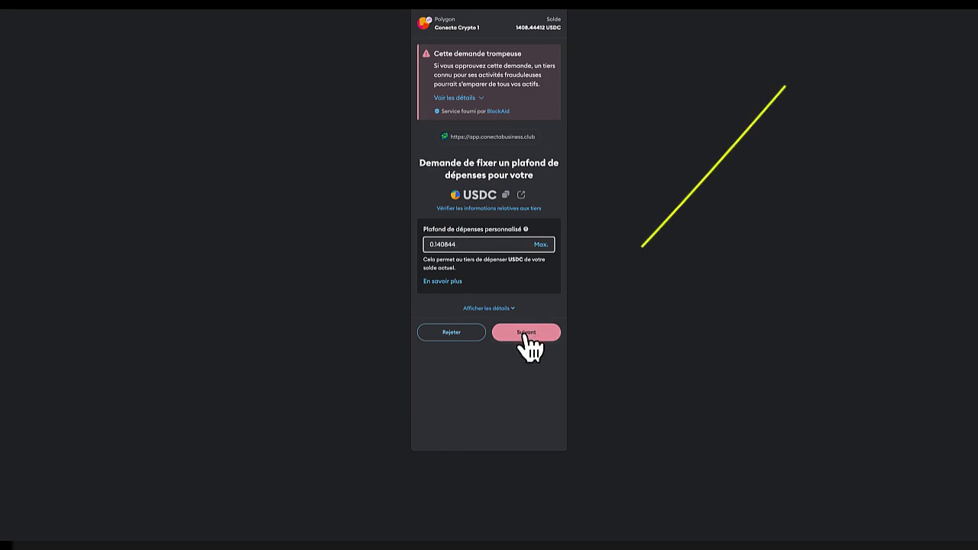
left_click(526, 333)
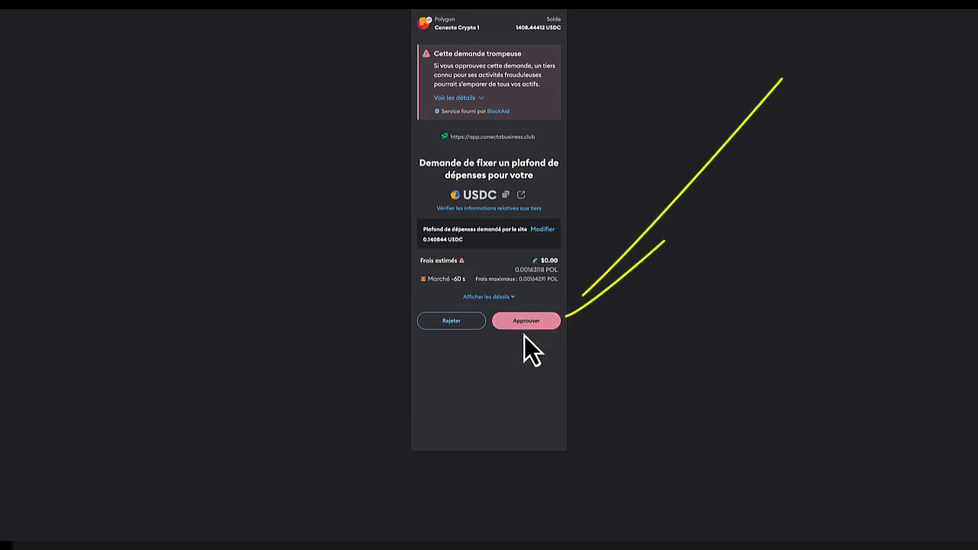
left_click(527, 322)
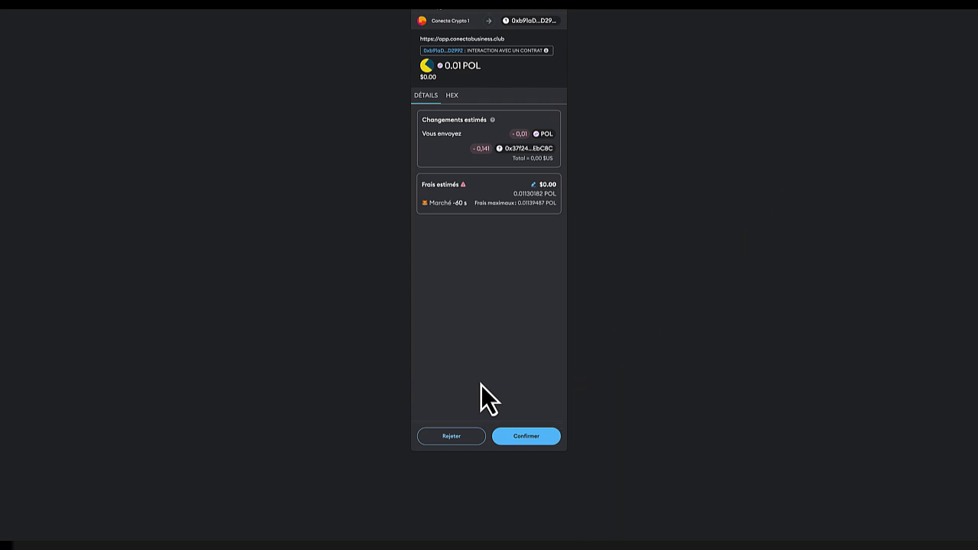
left_click(526, 439)
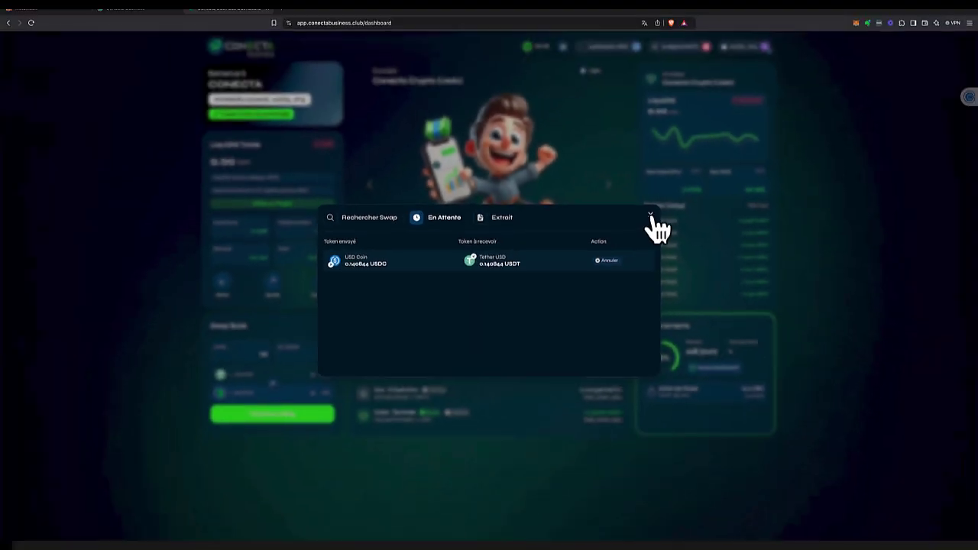
left_click(650, 216)
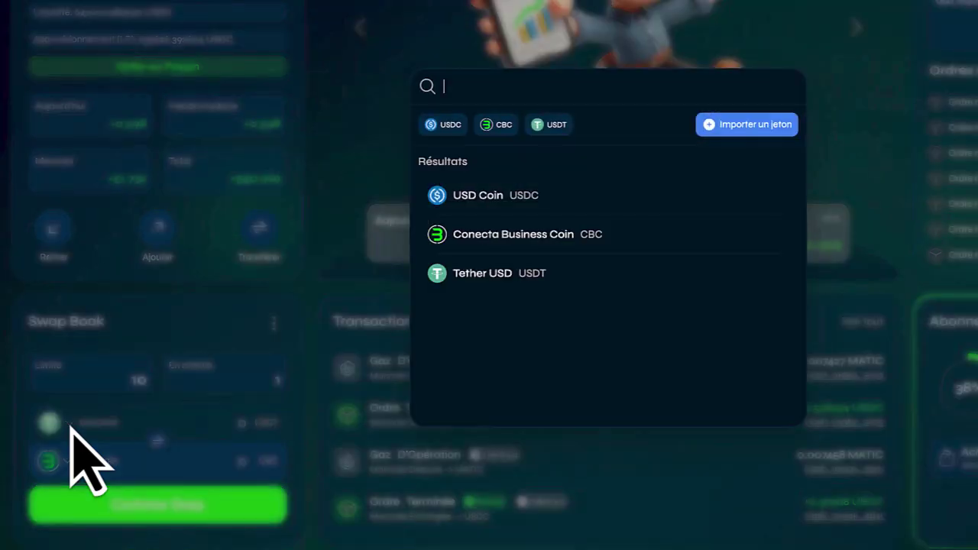
Set up a second Swap Book order sending 1,408.303276 USDC to receive USDT, and submit it for review in the order summary.
left_click(77, 425)
left_click(447, 200)
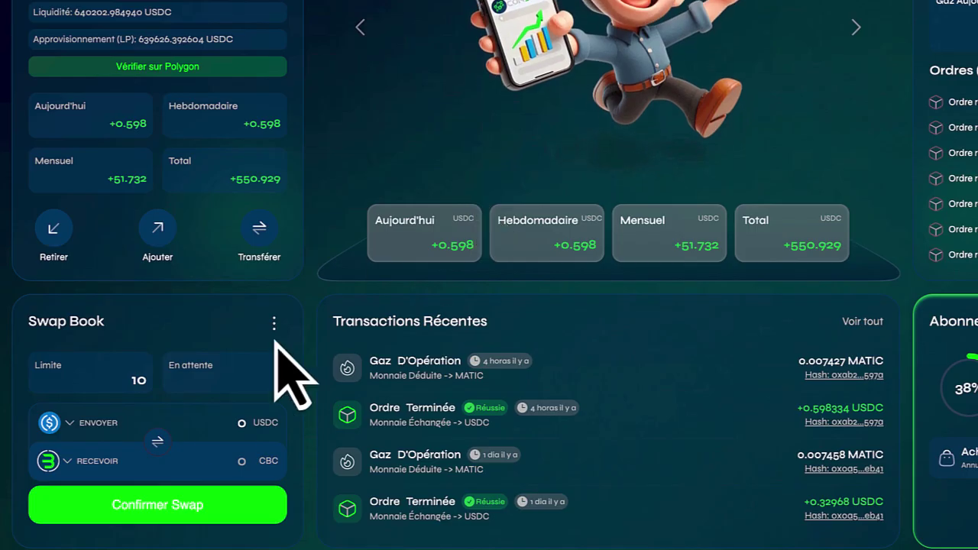
left_click(71, 463)
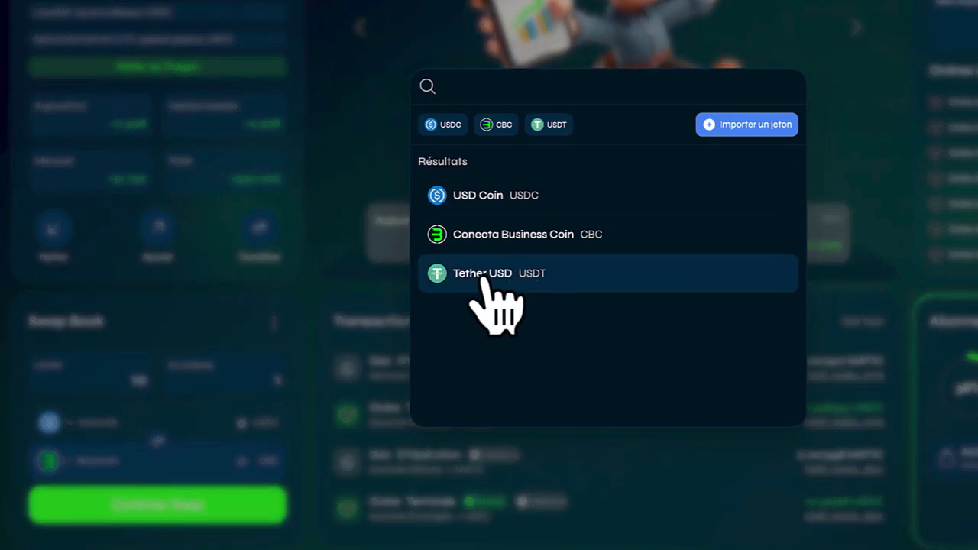
left_click(485, 280)
left_click(246, 419)
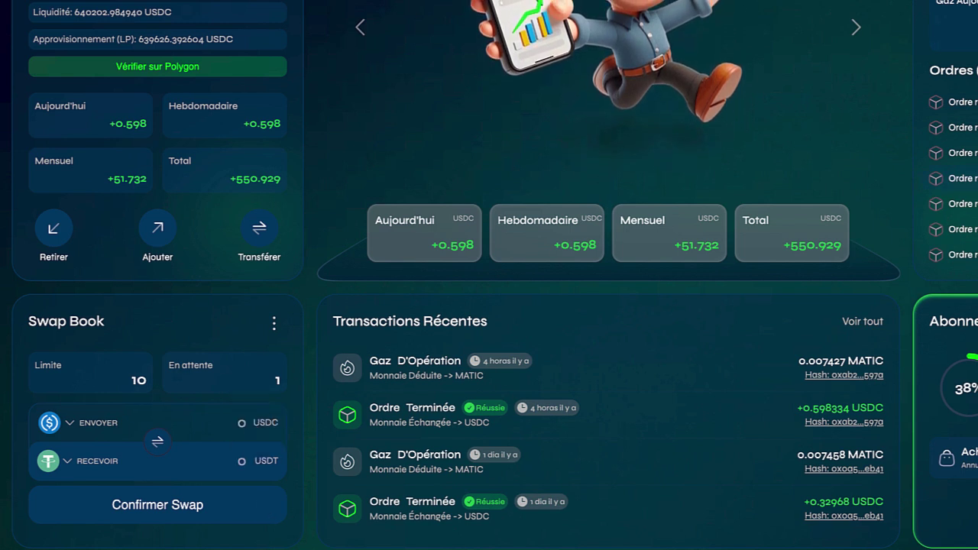
type("1,408.303")
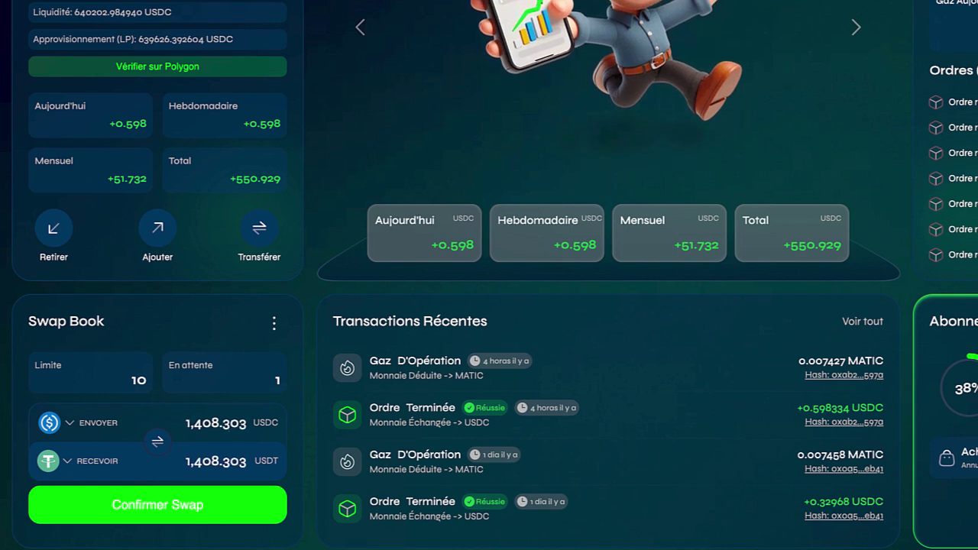
type("276")
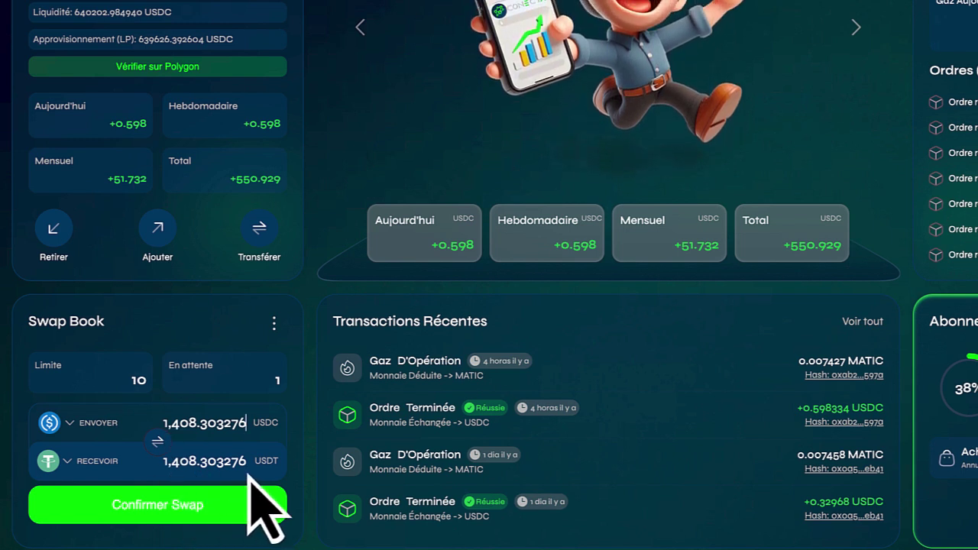
left_click(157, 506)
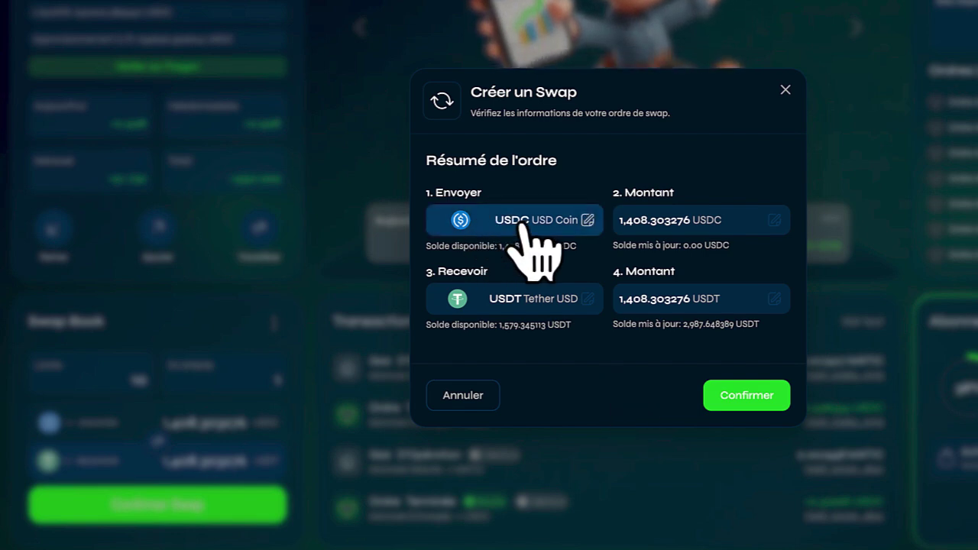
Confirm the 1,408.303276 USDC swap order, approve its USDC spending cap and contract transaction in MetaMask, and close the pending swaps list.
left_click(745, 395)
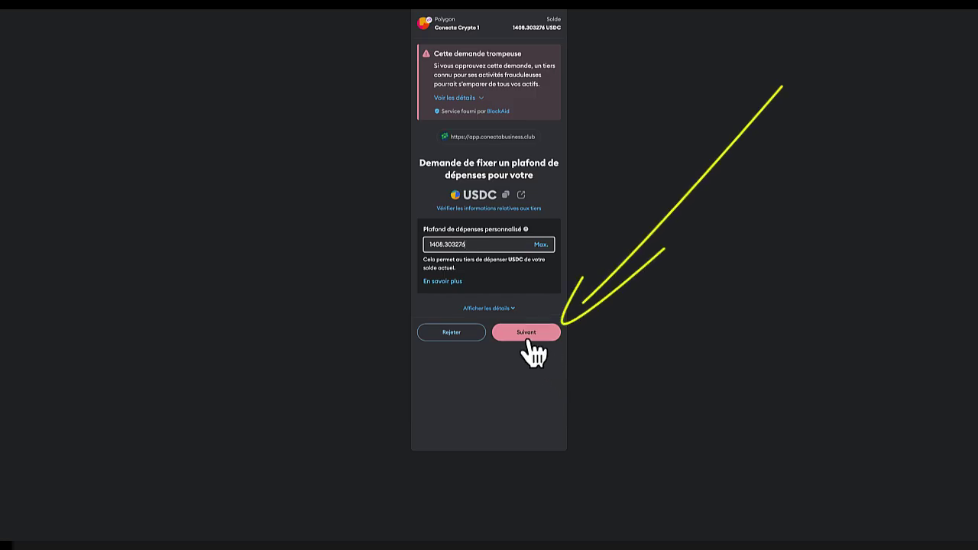
left_click(527, 333)
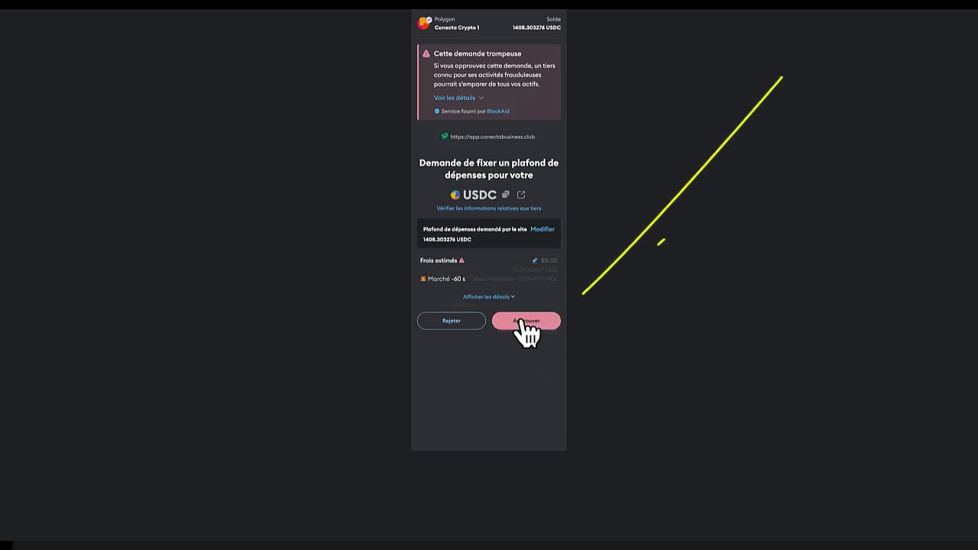
left_click(526, 329)
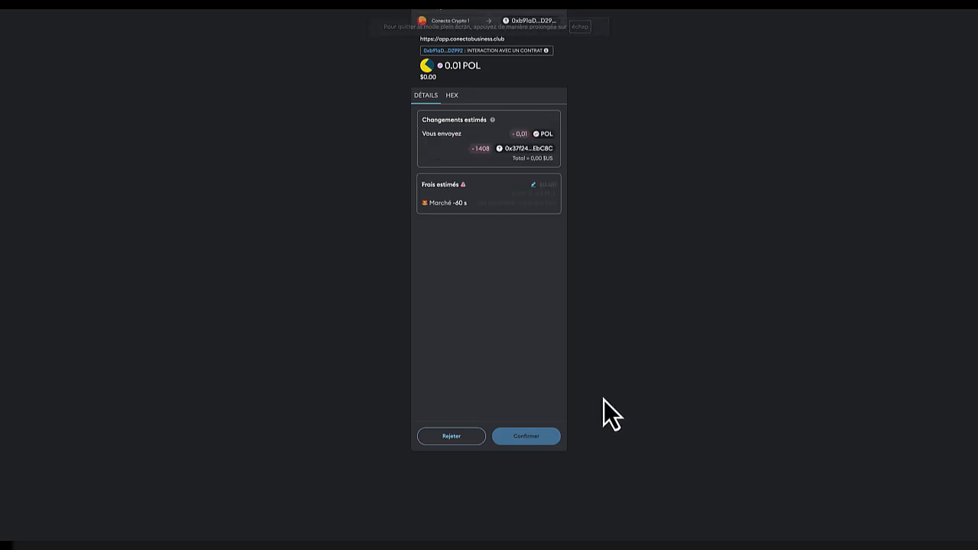
left_click(527, 436)
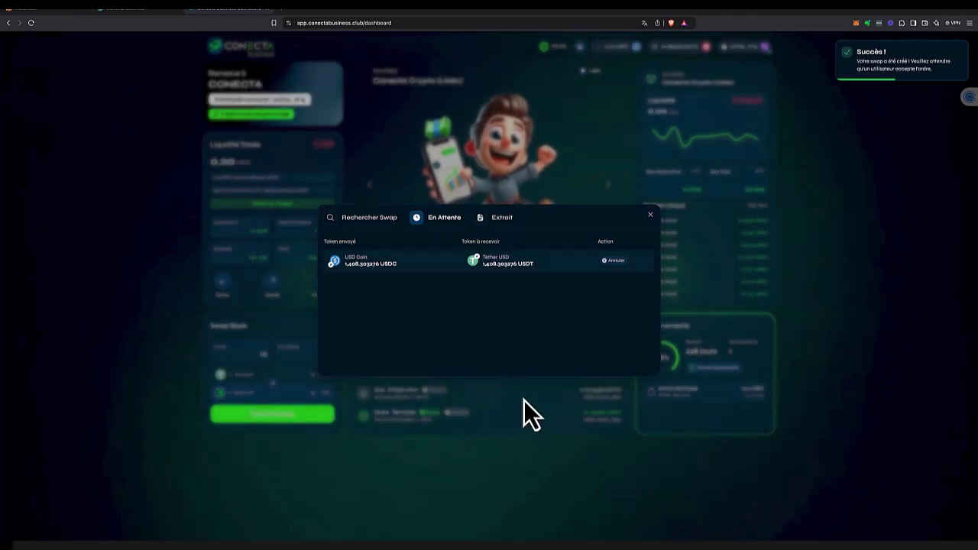
left_click(650, 216)
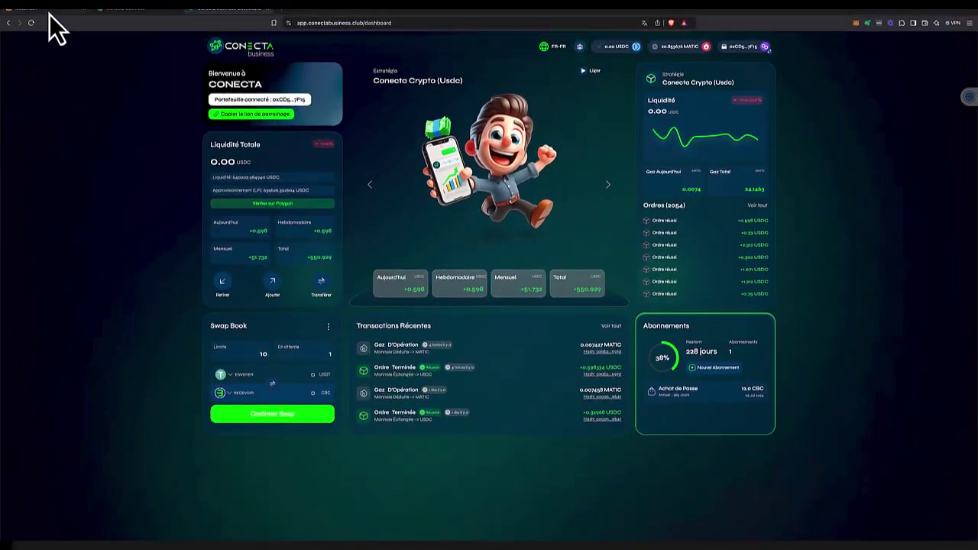
Check the wallet's token balances in MetaMask and return to the Conecta Business dashboard.
left_click(53, 10)
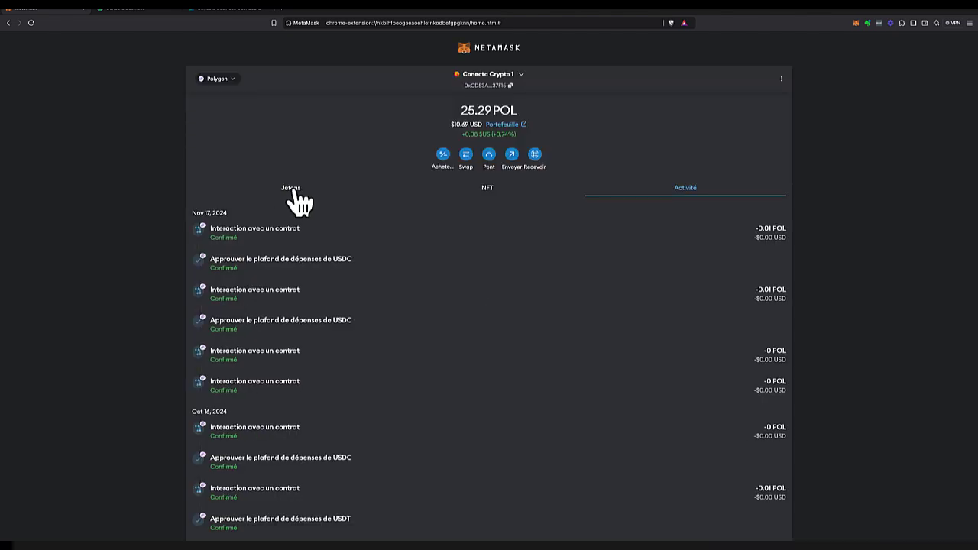
left_click(297, 198)
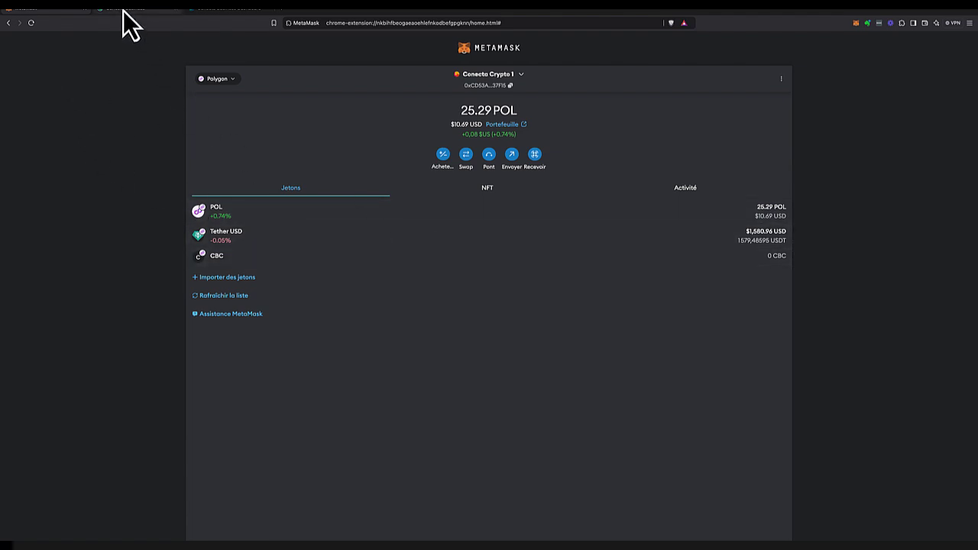
left_click(222, 10)
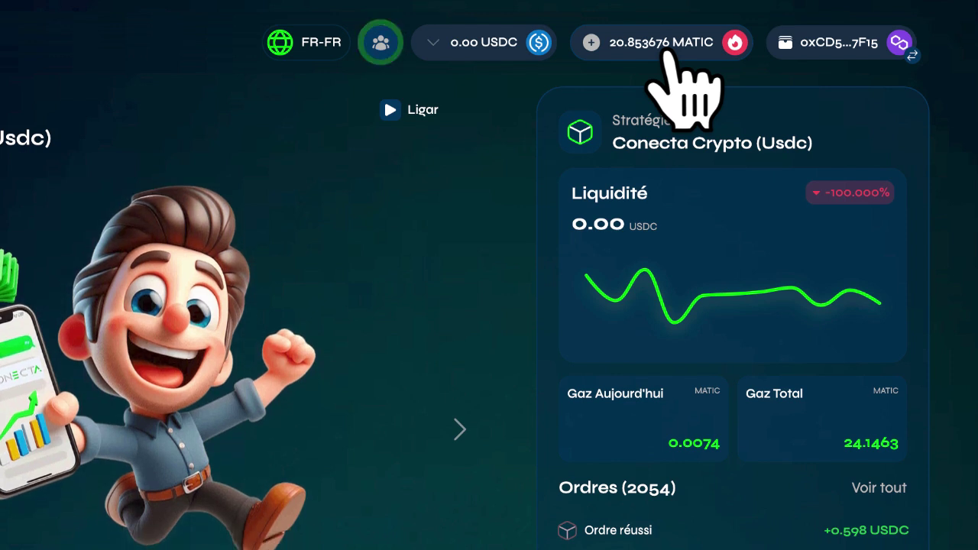
Withdraw 20.853675 MATIC from the gas balance and confirm the contract transaction in MetaMask.
left_click(665, 51)
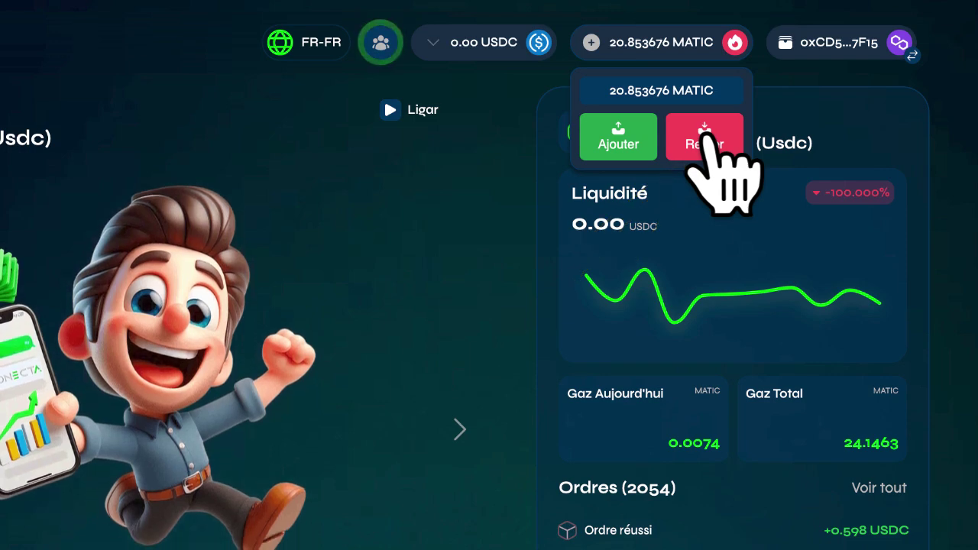
left_click(703, 142)
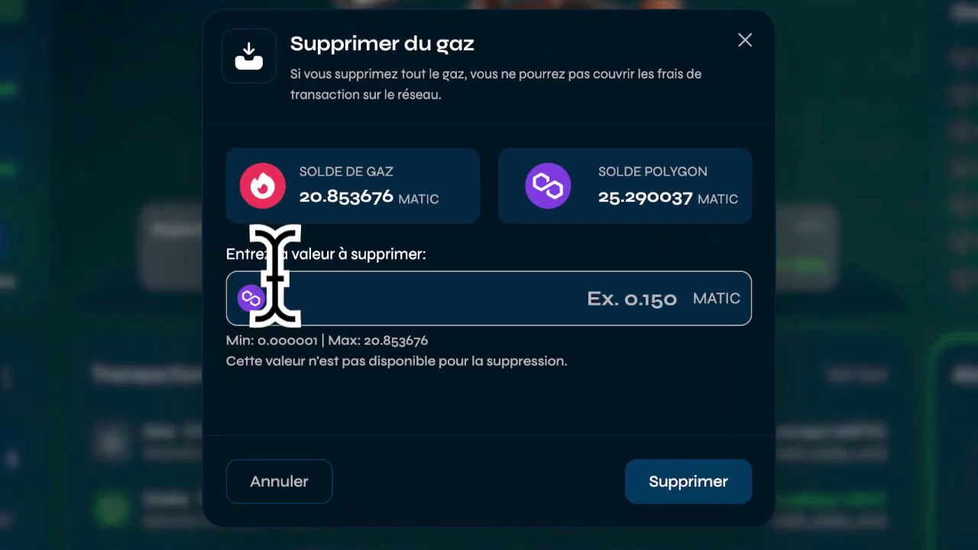
left_click(680, 297)
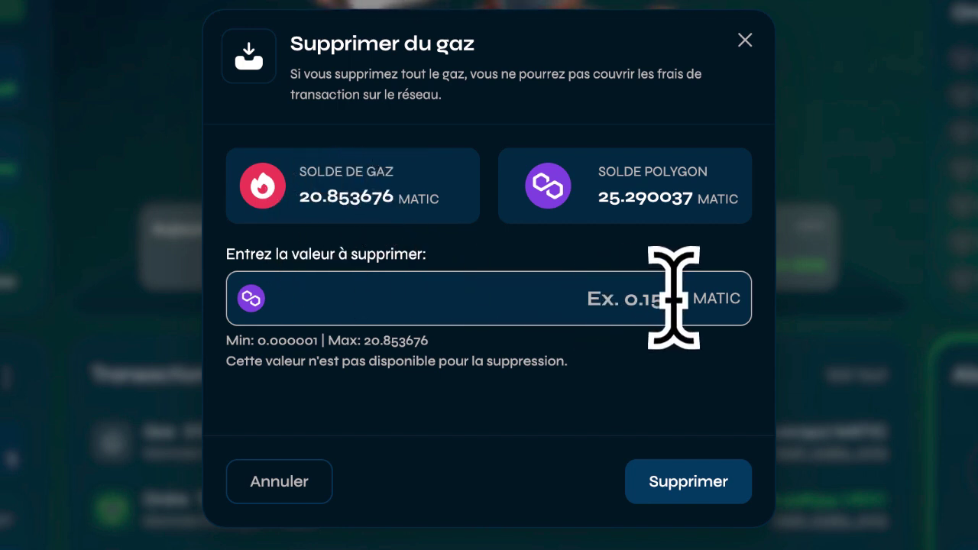
type("20.")
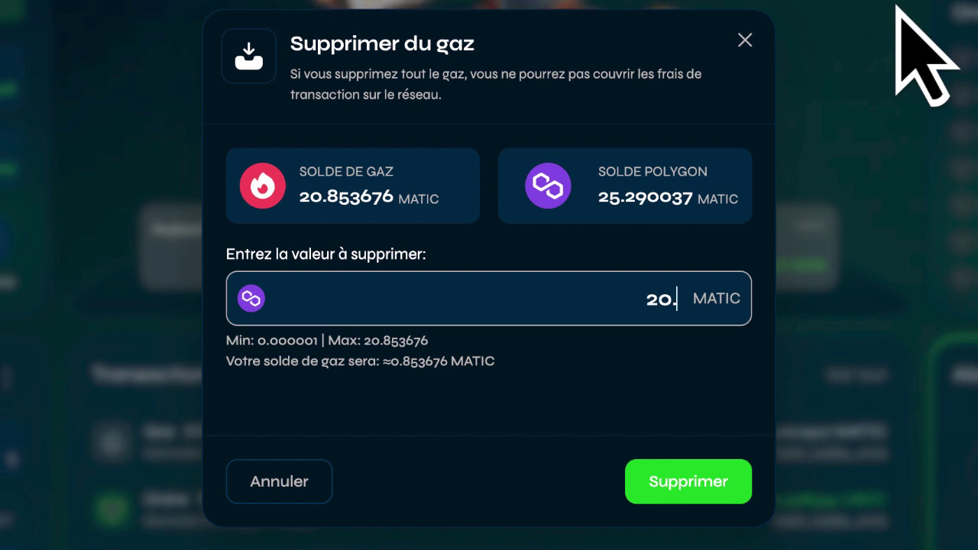
type("85")
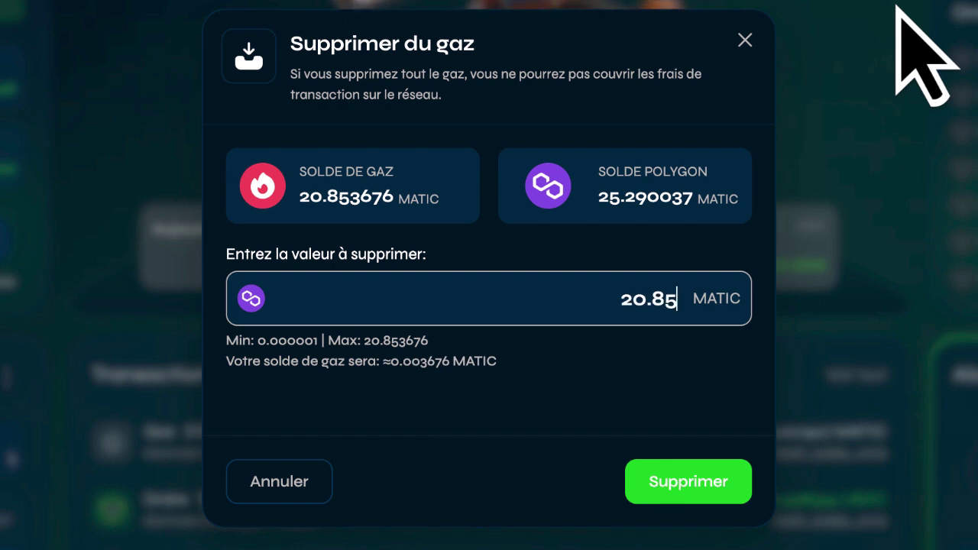
type("3676")
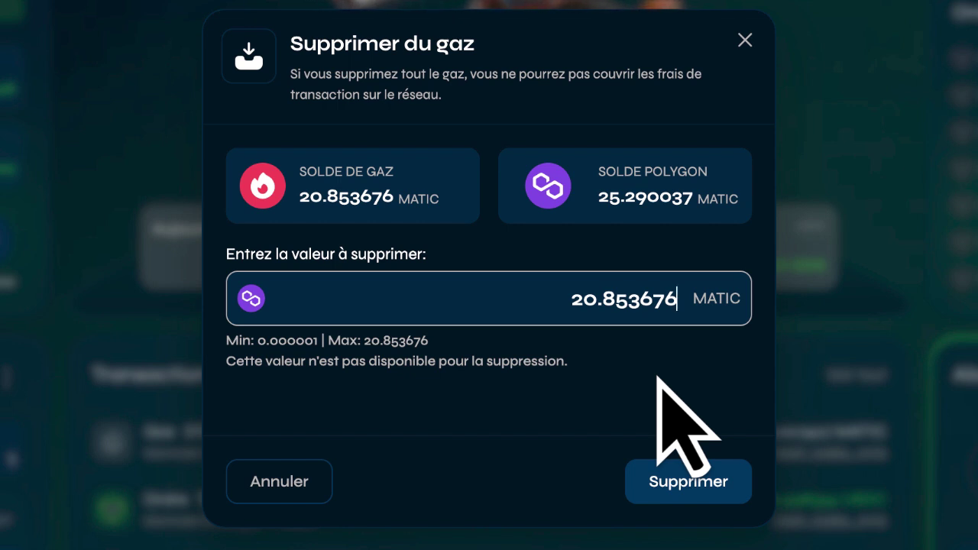
key("BackSpace")
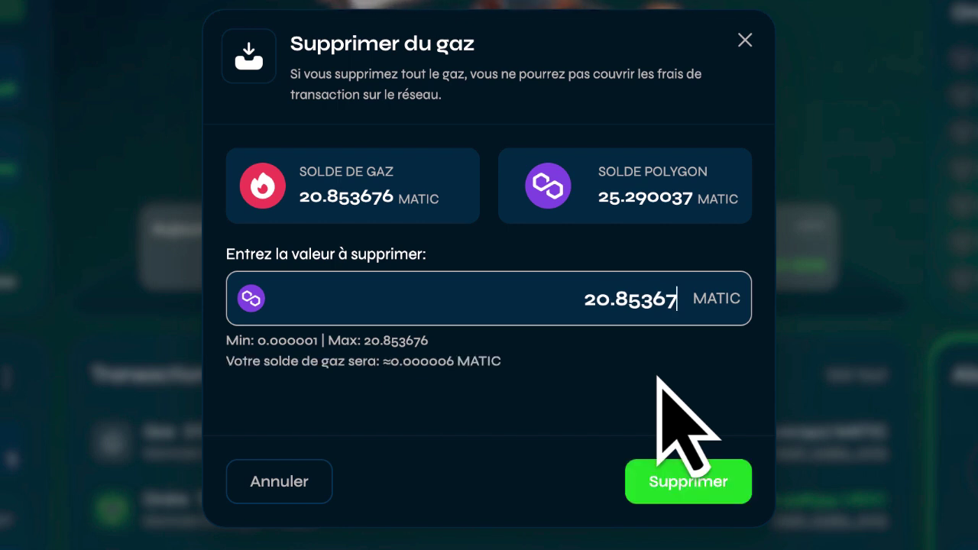
type("5")
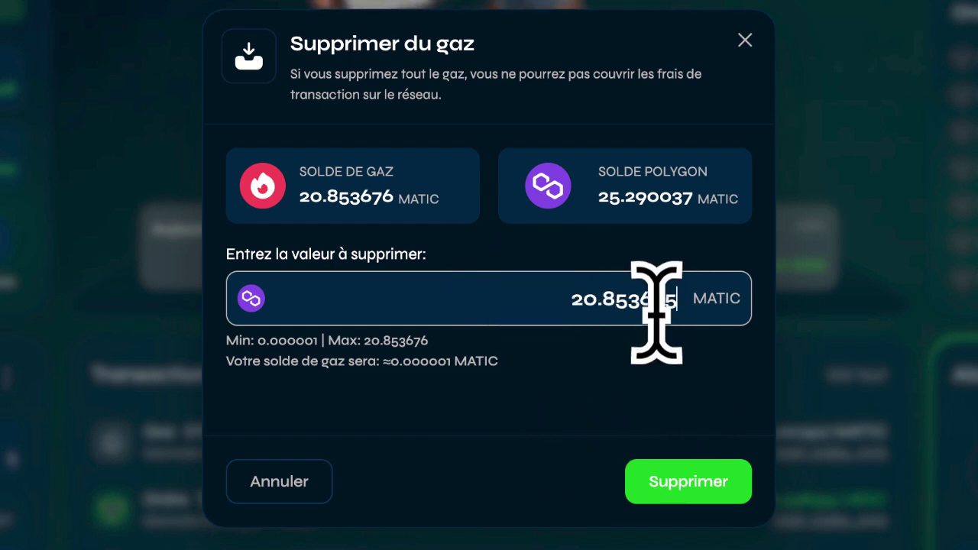
left_click(688, 487)
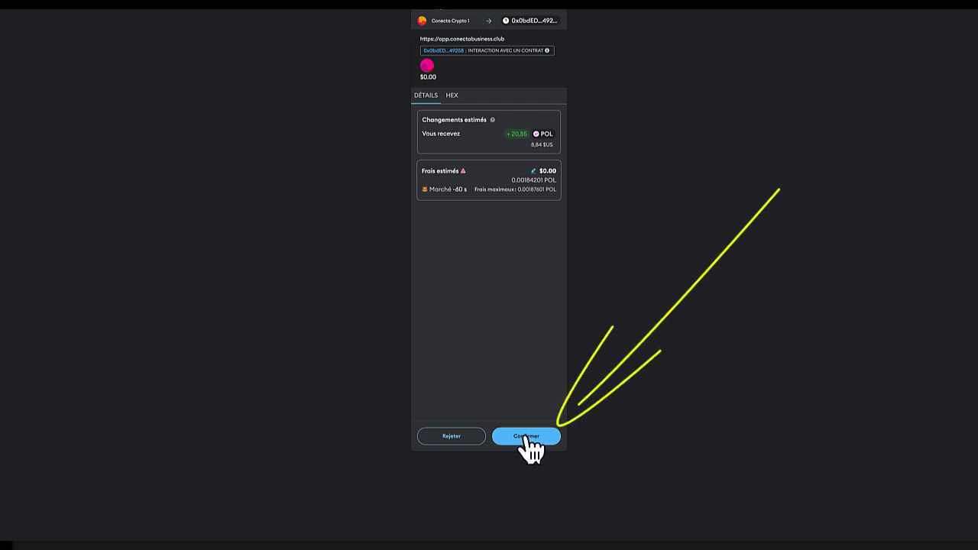
left_click(526, 438)
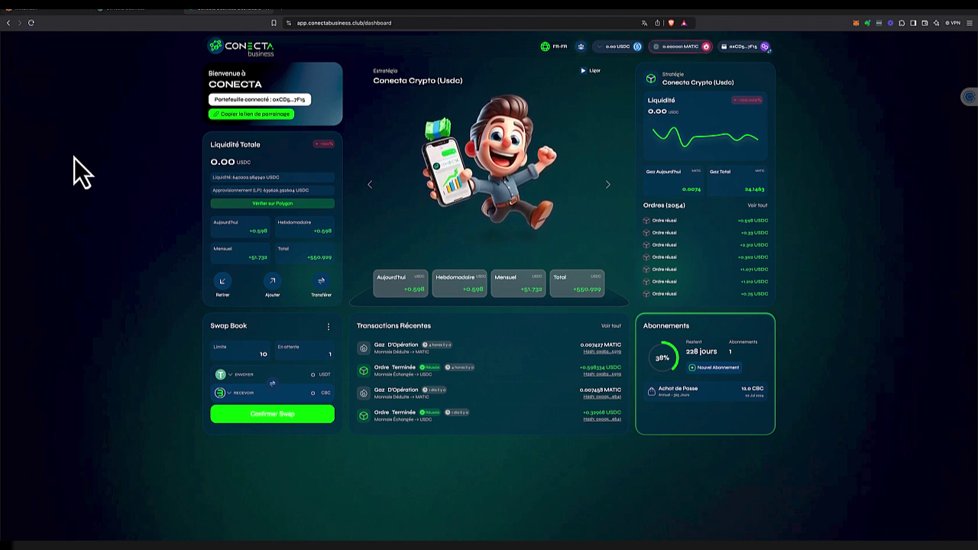
Check the token balances in MetaMask and view the wallet account in the Polygonscan explorer.
left_click(57, 11)
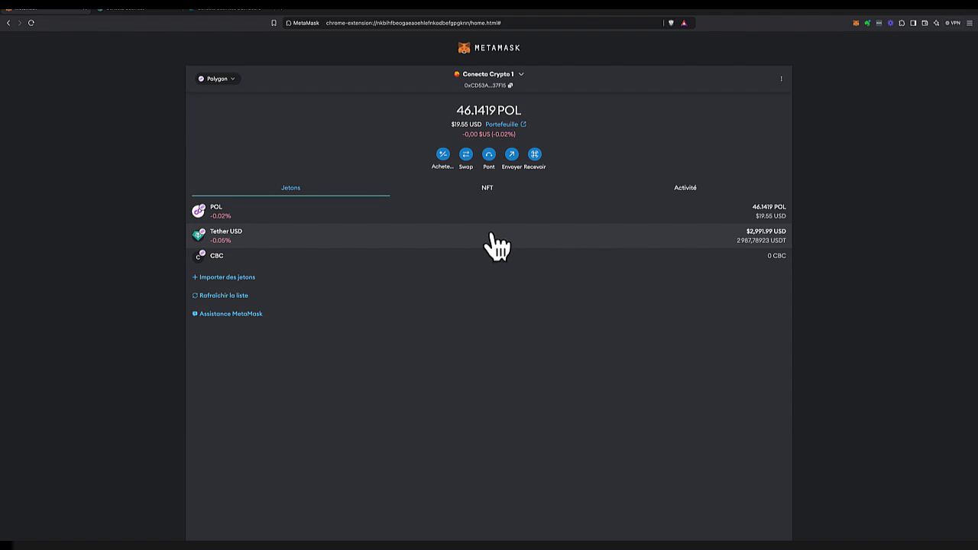
left_click(782, 79)
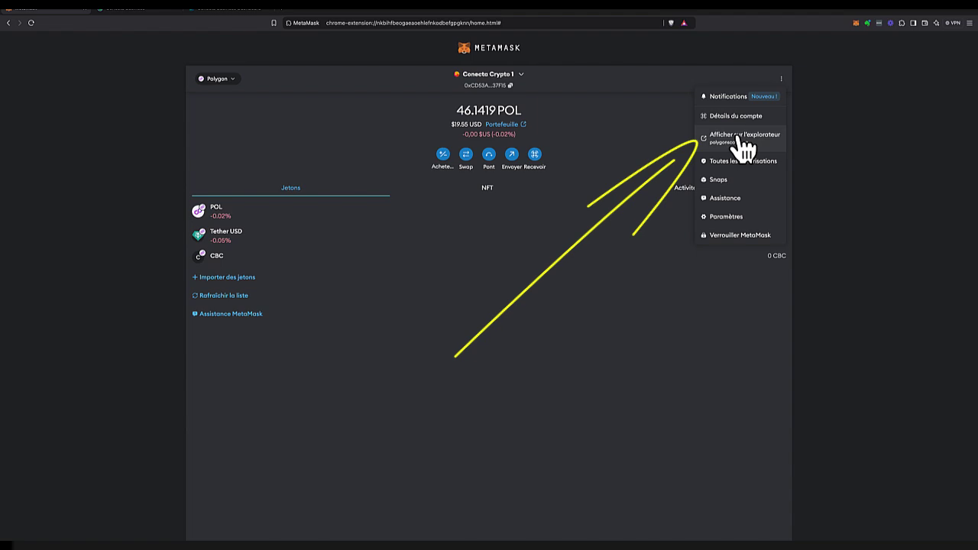
left_click(739, 138)
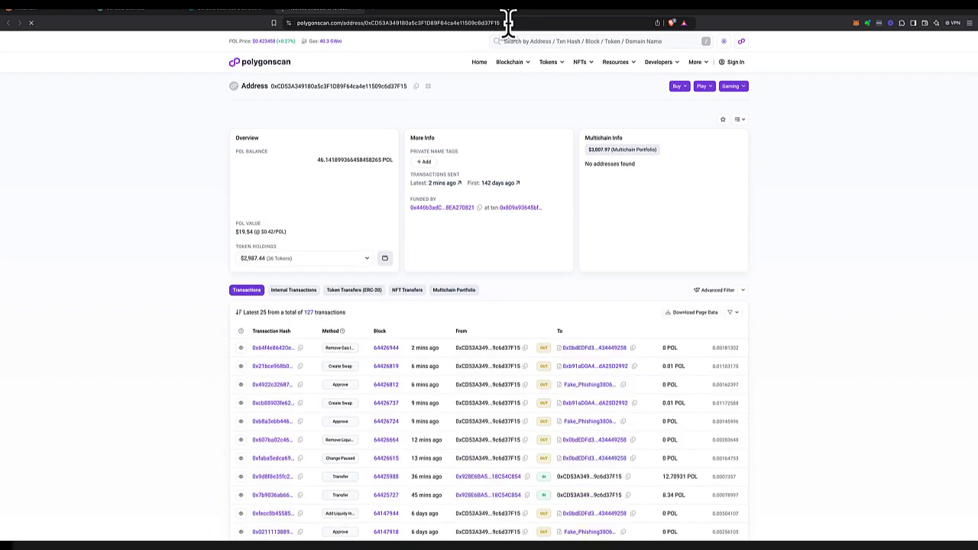
left_click(506, 23)
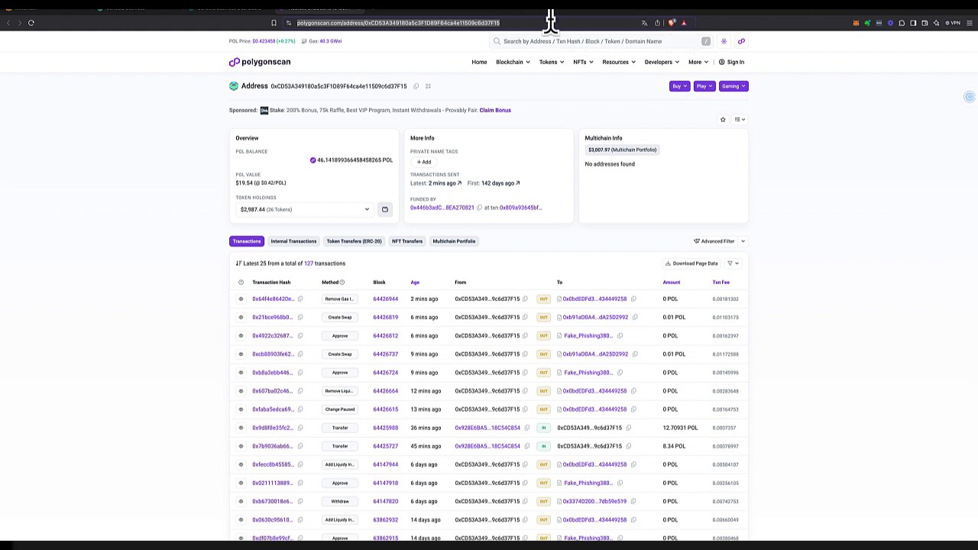
key("BackSpace")
type("https://beta.conectacrypto.com/dashboard")
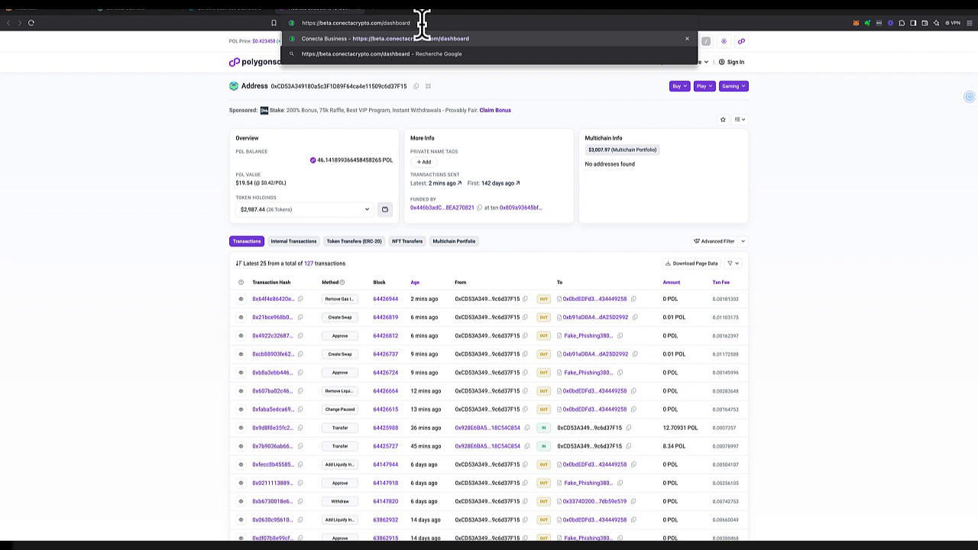
key("Return")
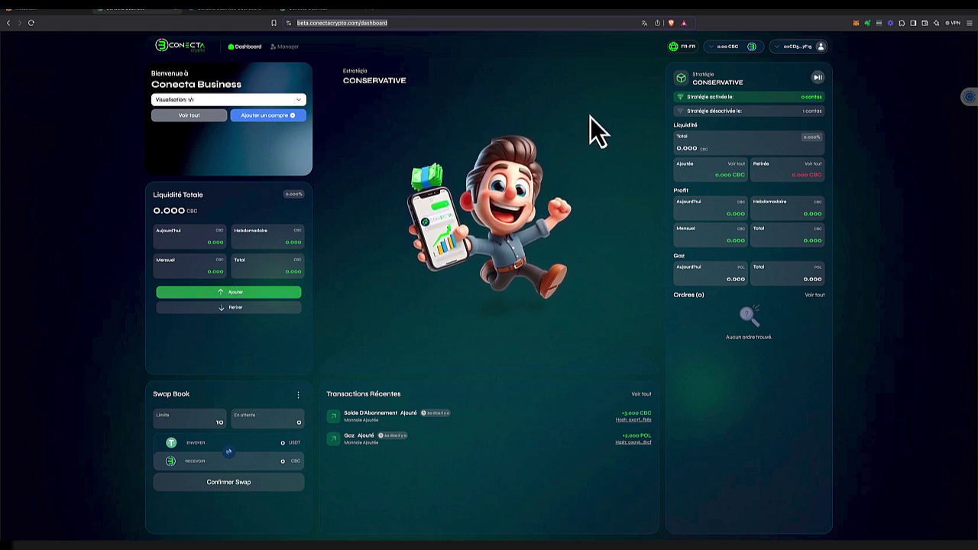
Review the profile's subscription and gas balances, and check the available USDT in MetaMask for the Swap Book order.
left_click(821, 47)
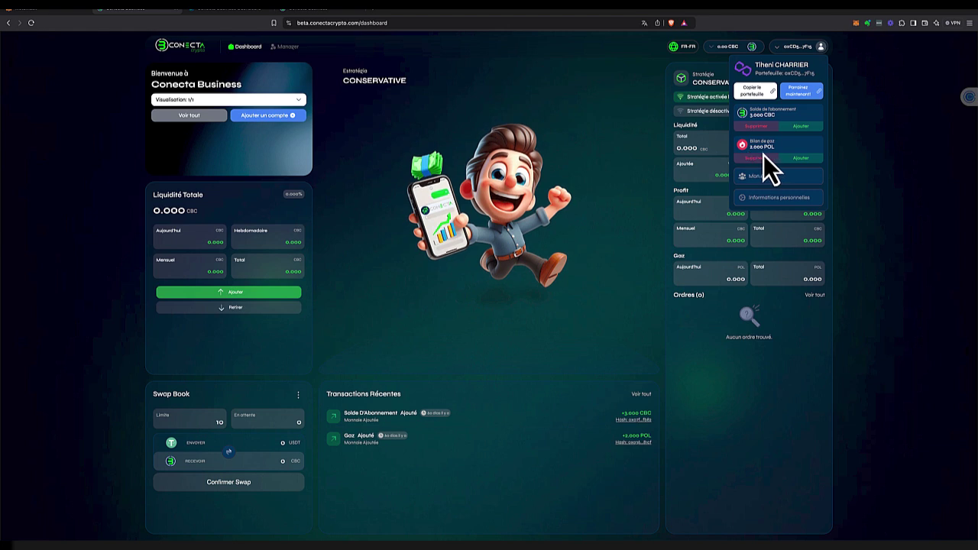
left_click(879, 126)
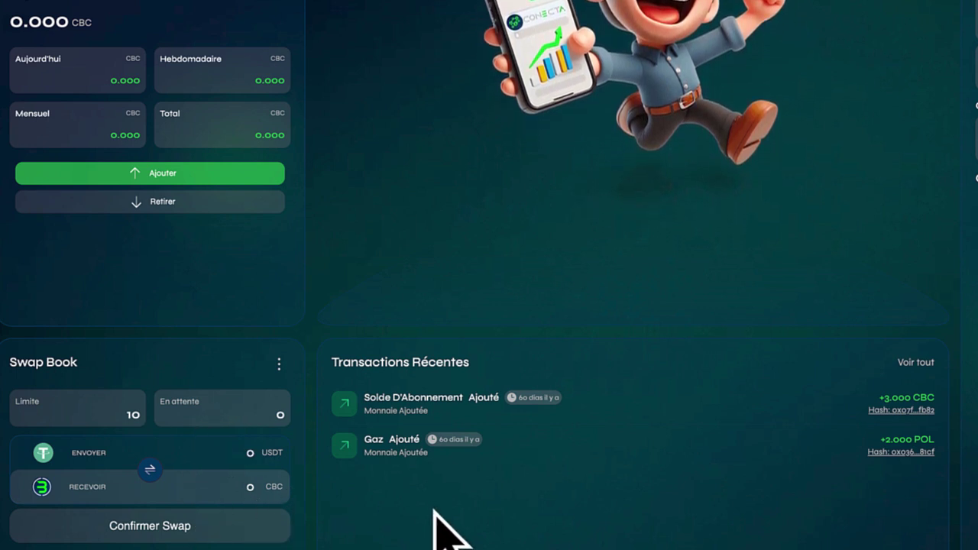
left_click(252, 451)
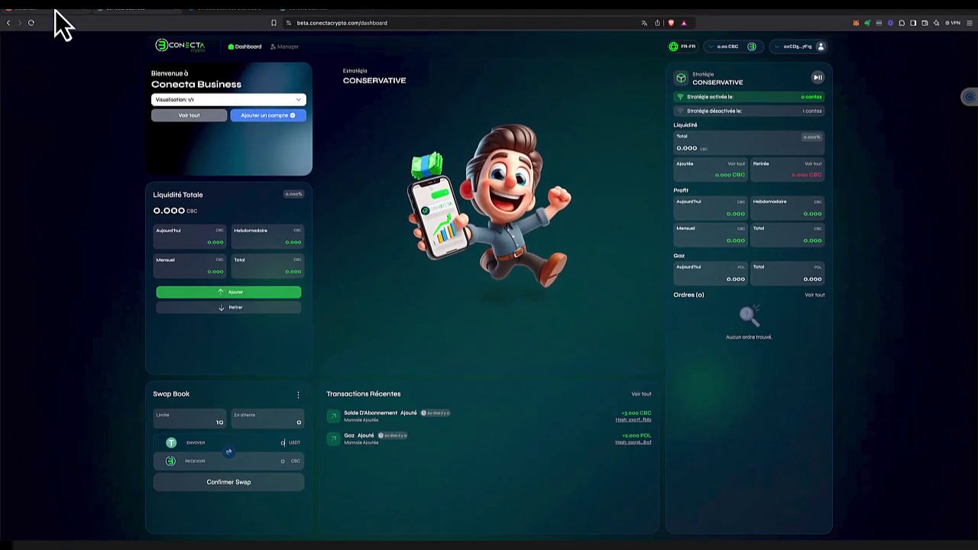
left_click(55, 10)
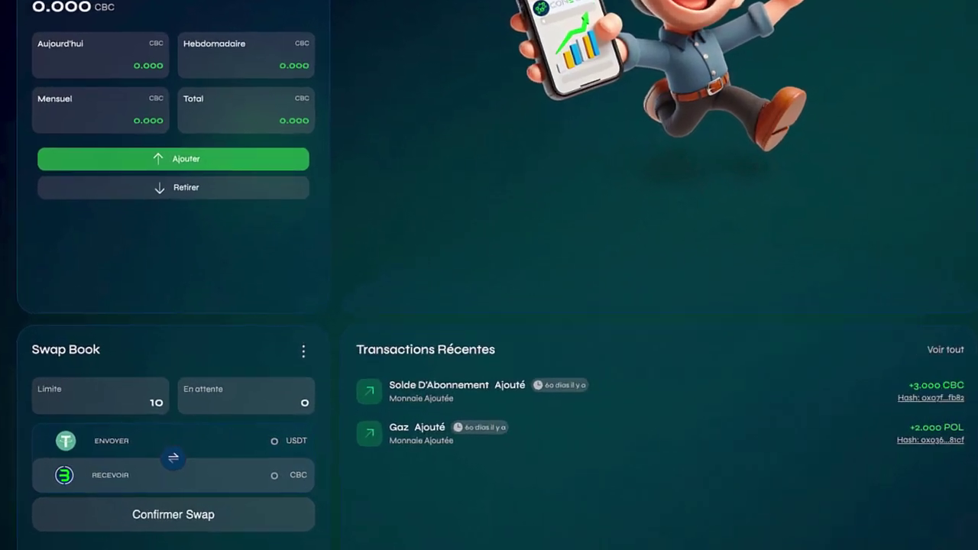
left_click(279, 437)
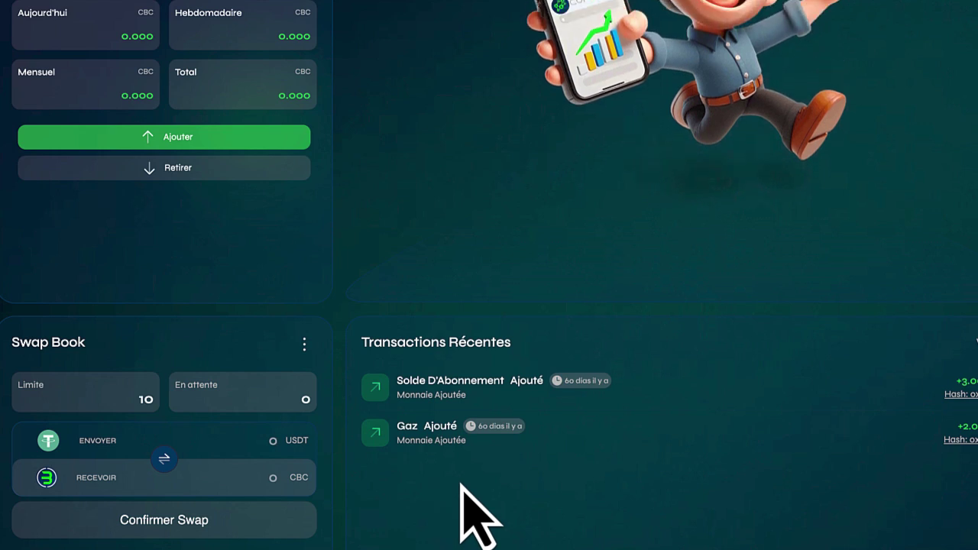
type("2,")
type("98")
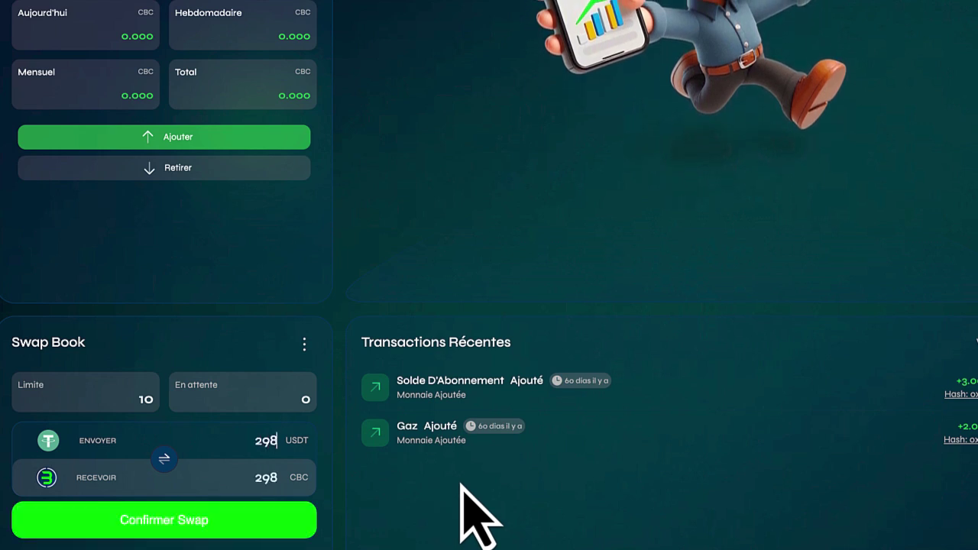
type("7")
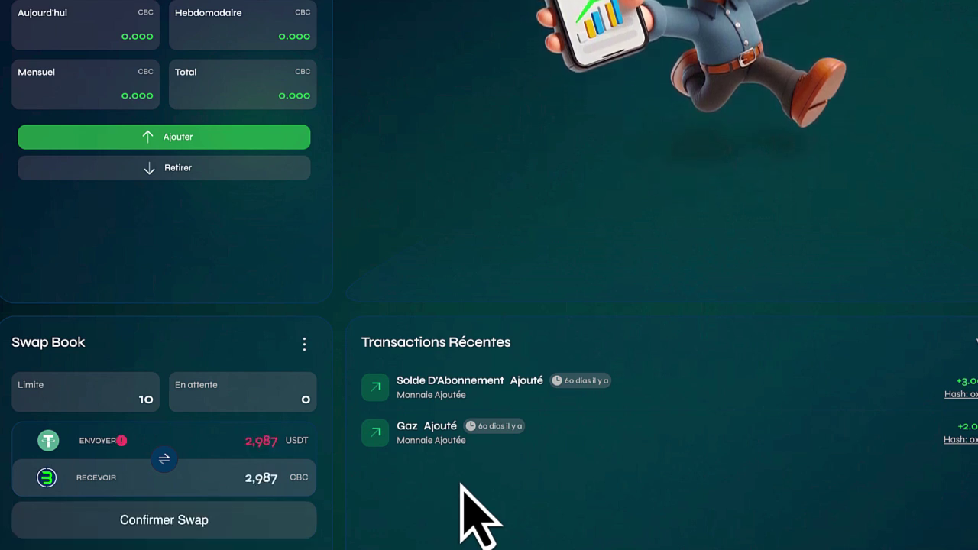
key("BackSpace")
key("BackSpace")
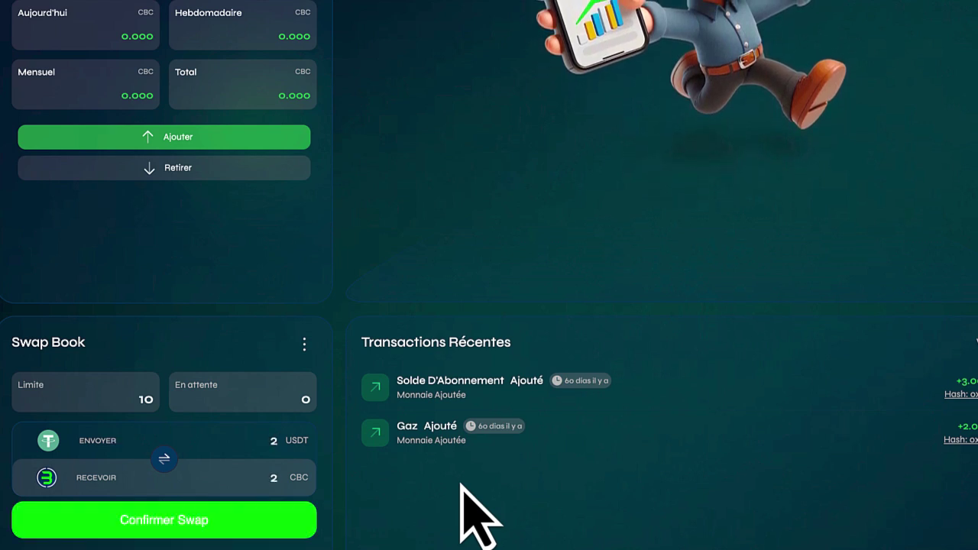
type("987")
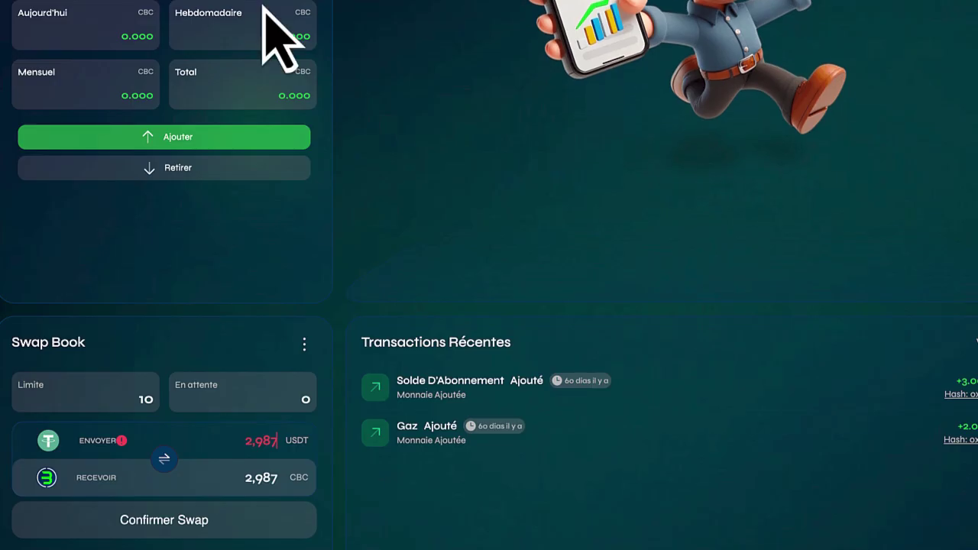
key("BackSpace")
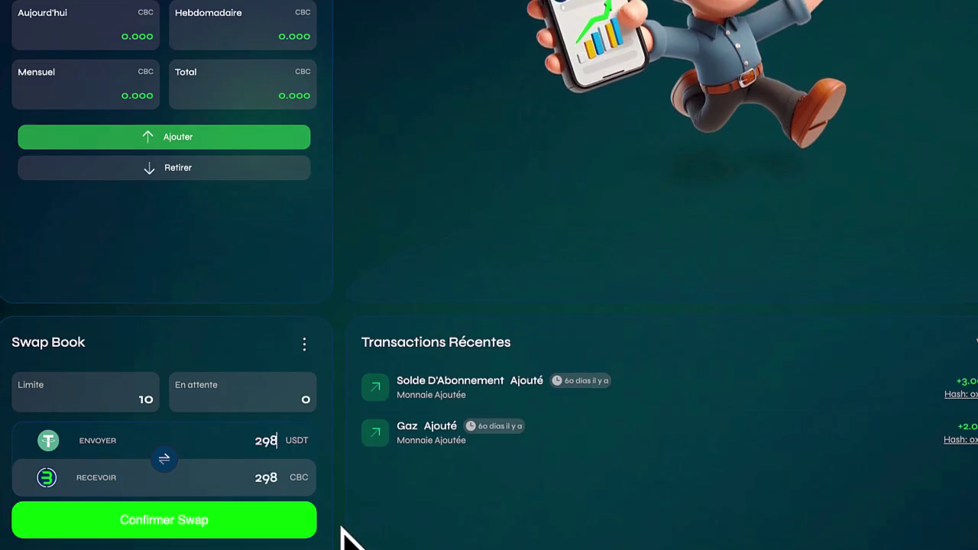
type("6")
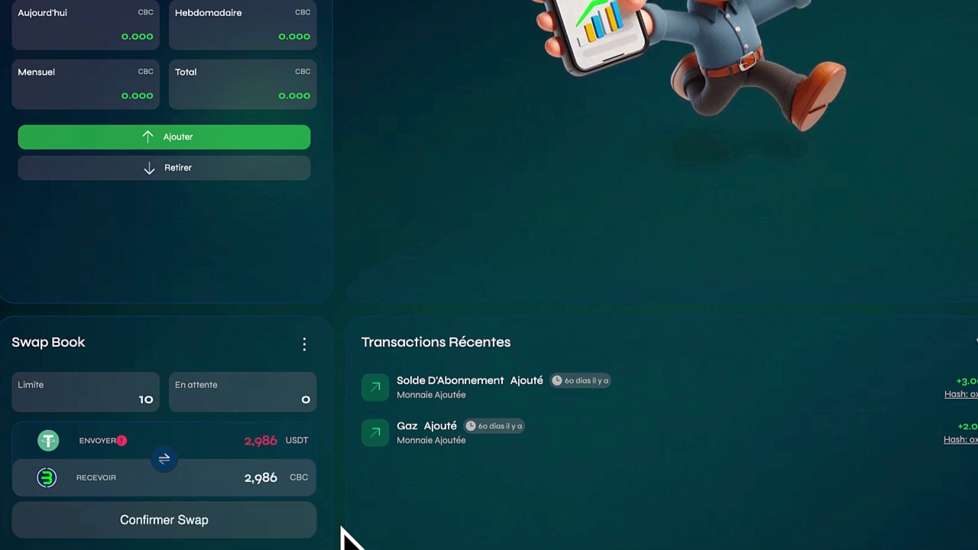
key("BackSpace")
type("7")
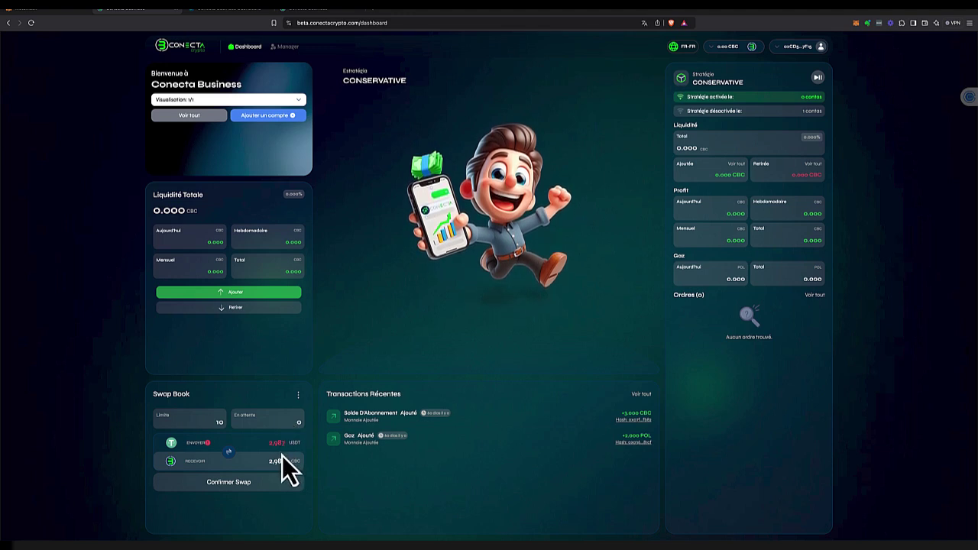
key("BackSpace")
key("BackSpace")
key("BackSpace")
key("BackSpace")
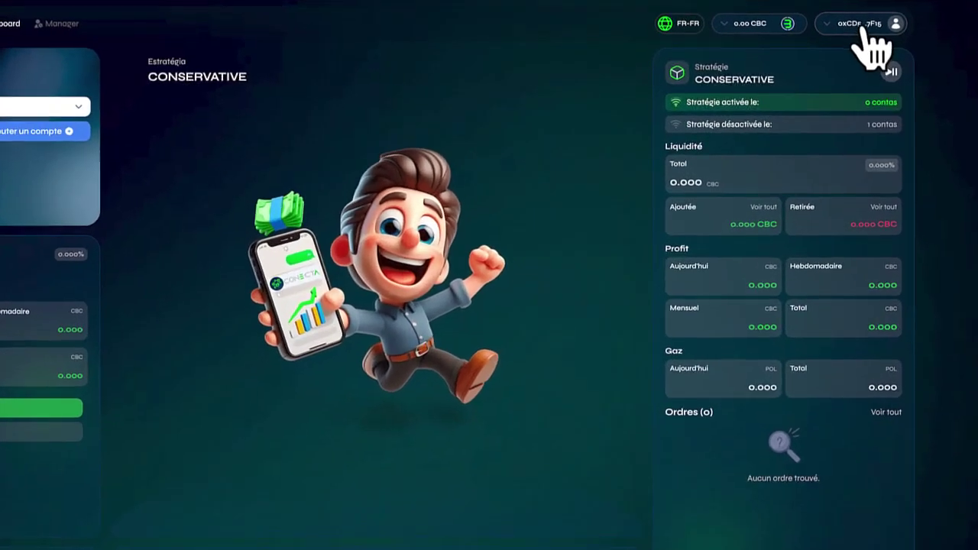
Add 23 POL to the platform's gas balance and confirm the contract transaction in MetaMask.
left_click(897, 24)
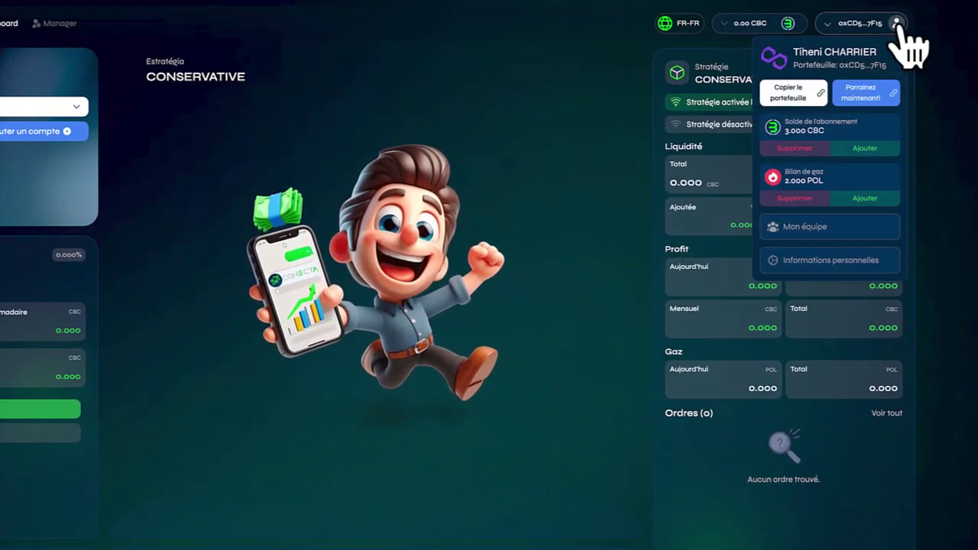
left_click(864, 199)
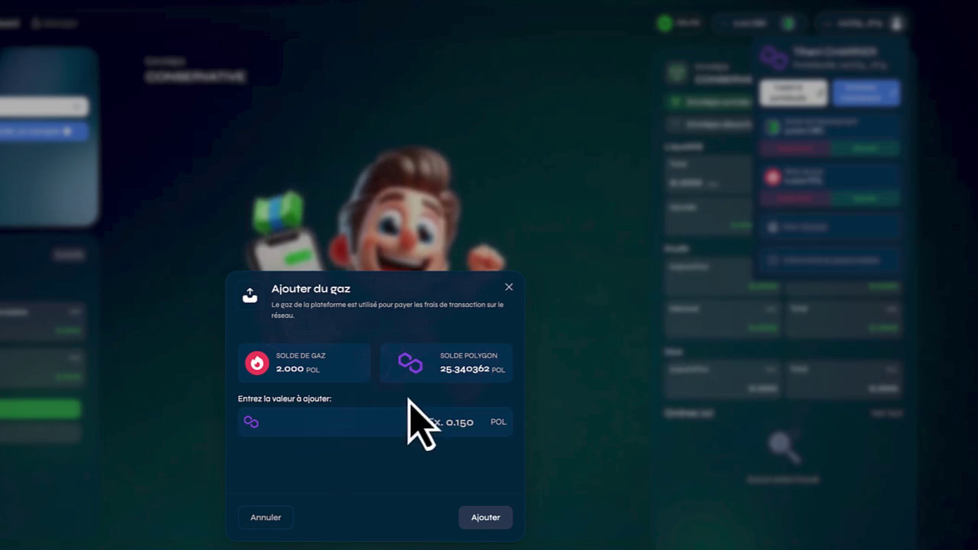
left_click(396, 422)
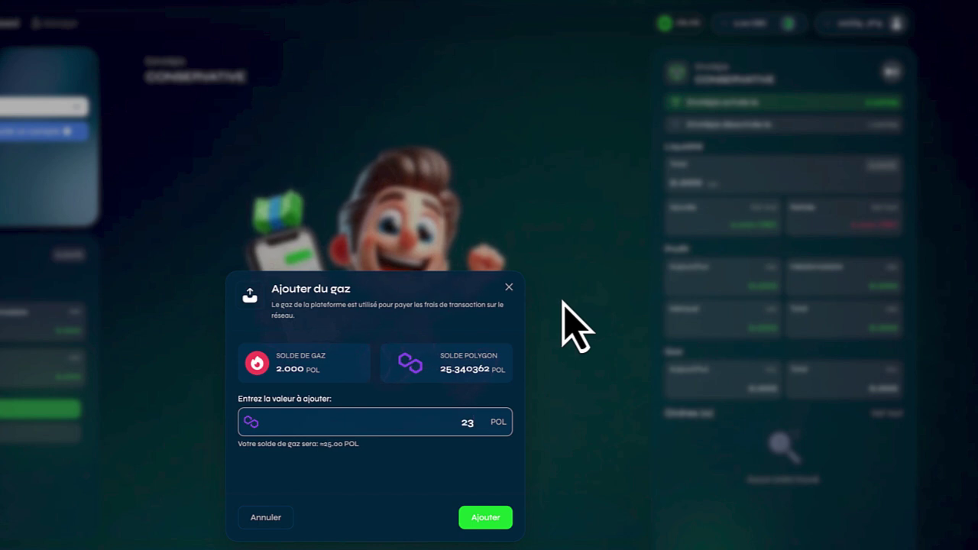
left_click(486, 517)
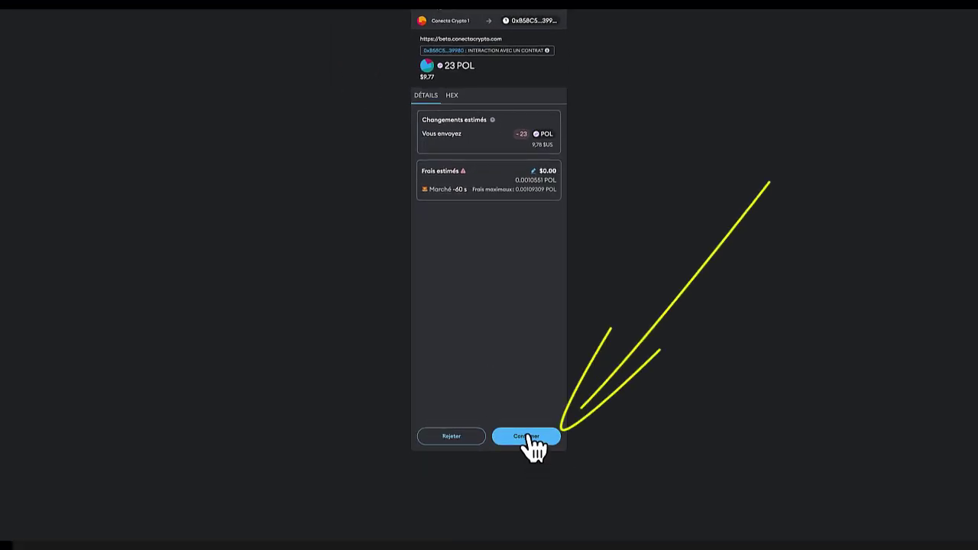
left_click(526, 437)
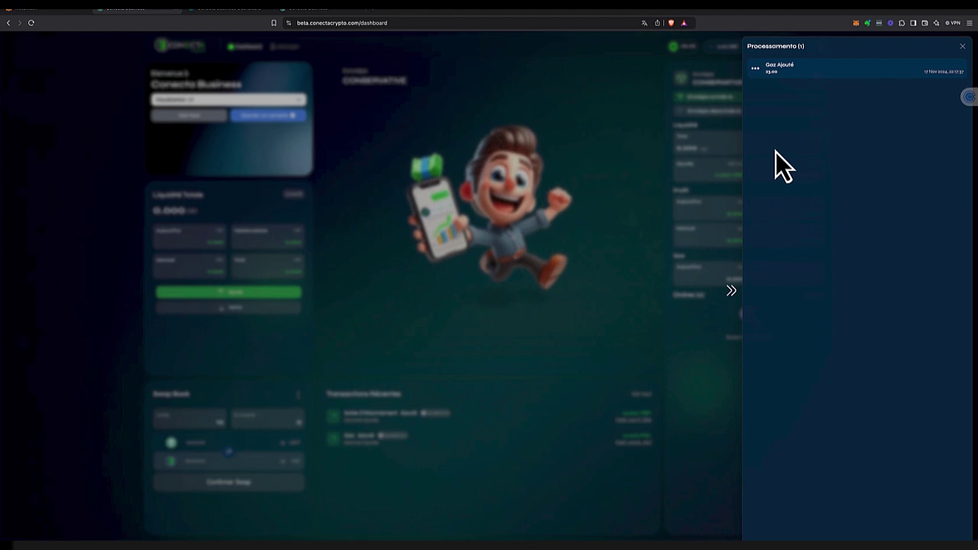
left_click(736, 295)
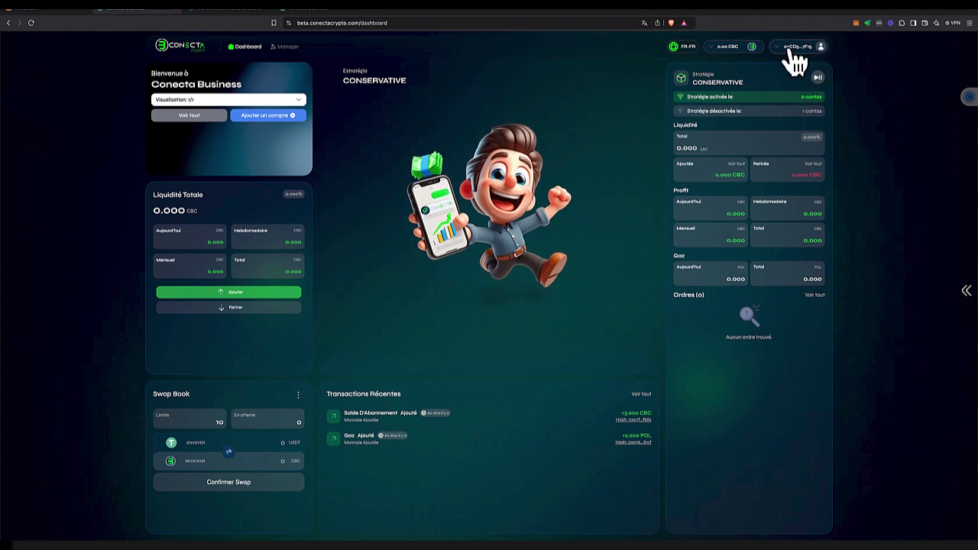
Reload the dashboard and check the gas balance in the profile.
left_click(822, 48)
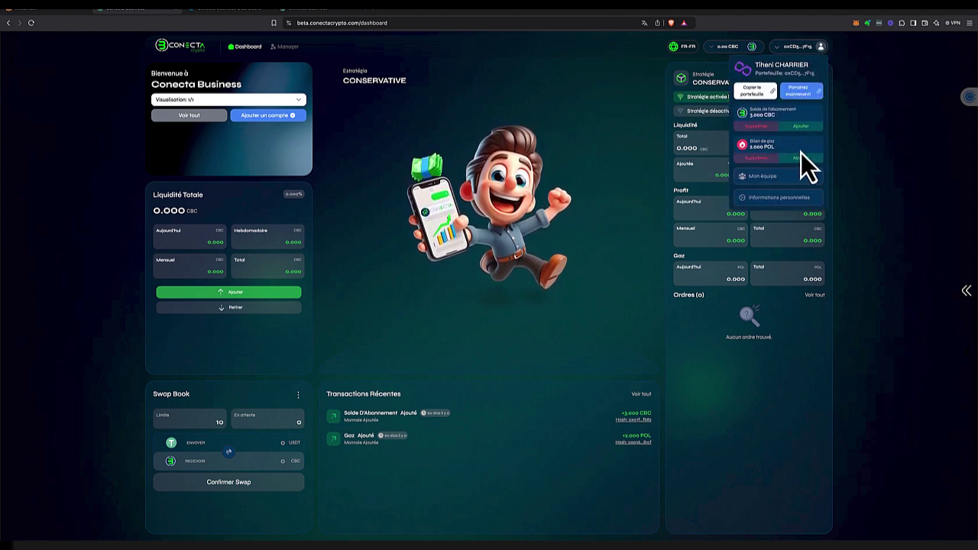
left_click(856, 154)
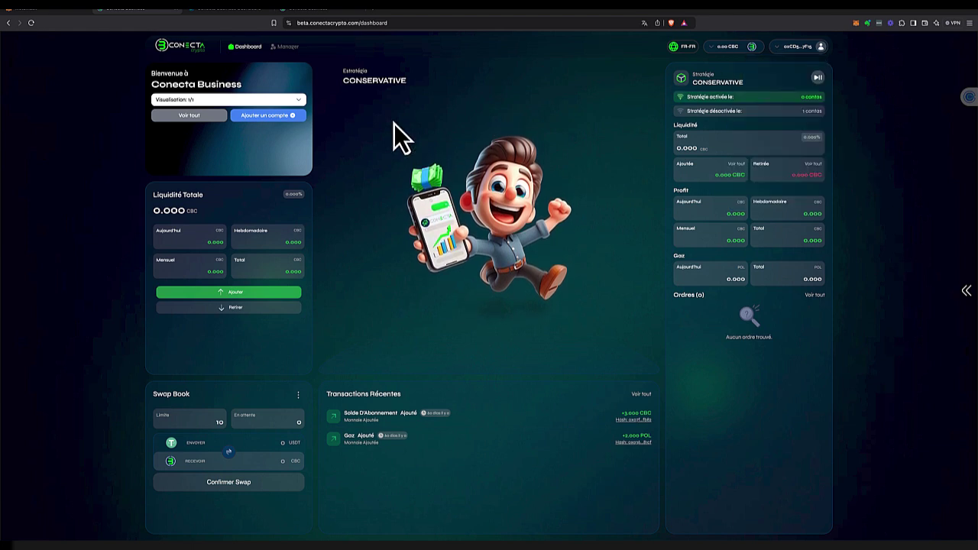
left_click(31, 23)
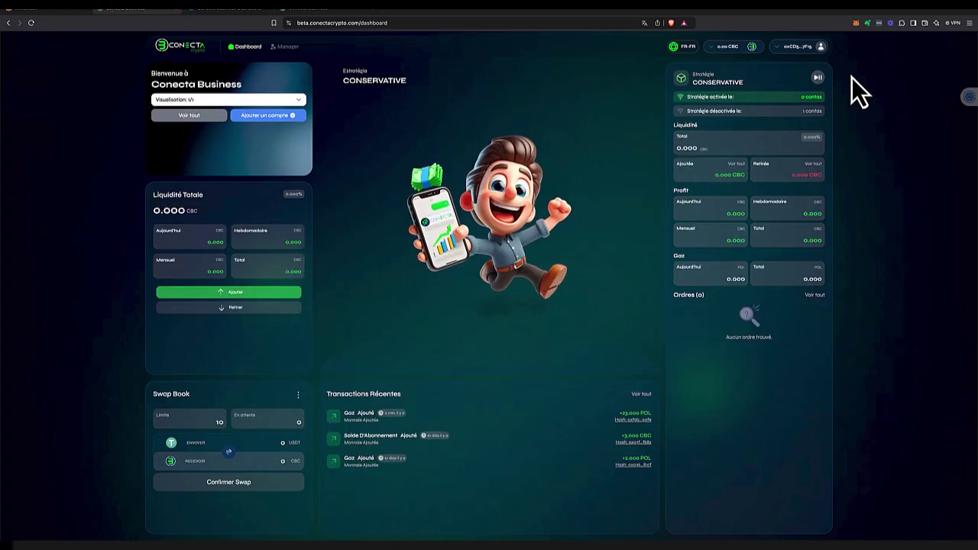
left_click(822, 47)
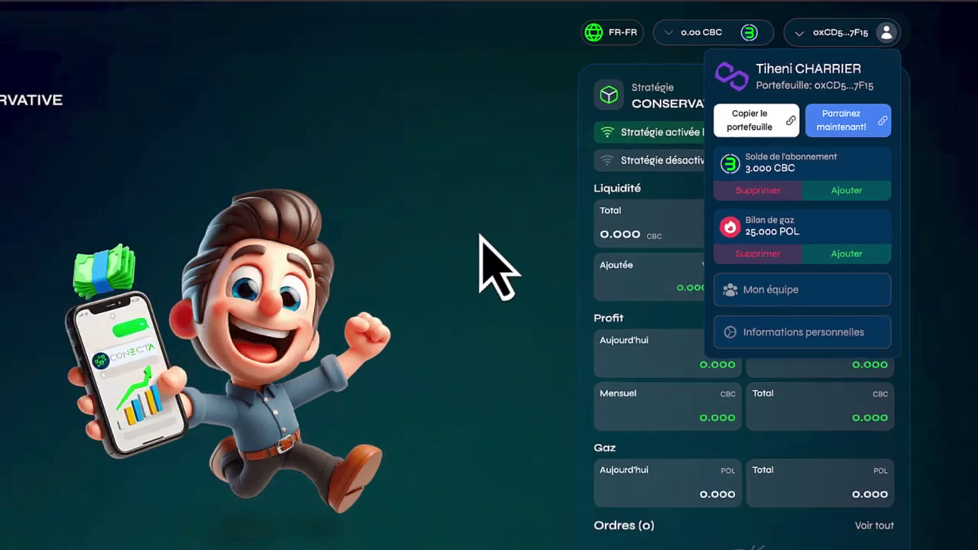
left_click(481, 237)
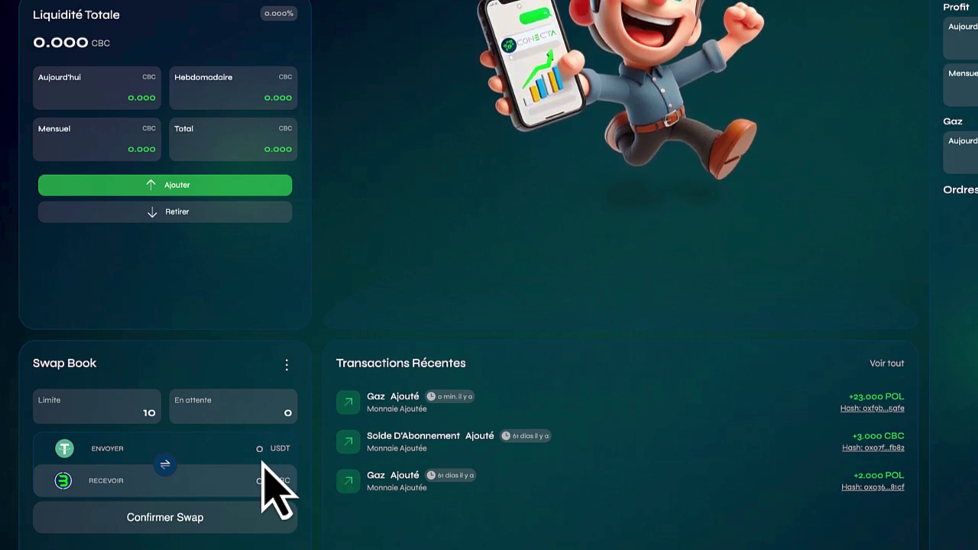
Create and confirm a Swap Book order sending 2,987.78923 USDT to receive CBC.
type("2,987.78923")
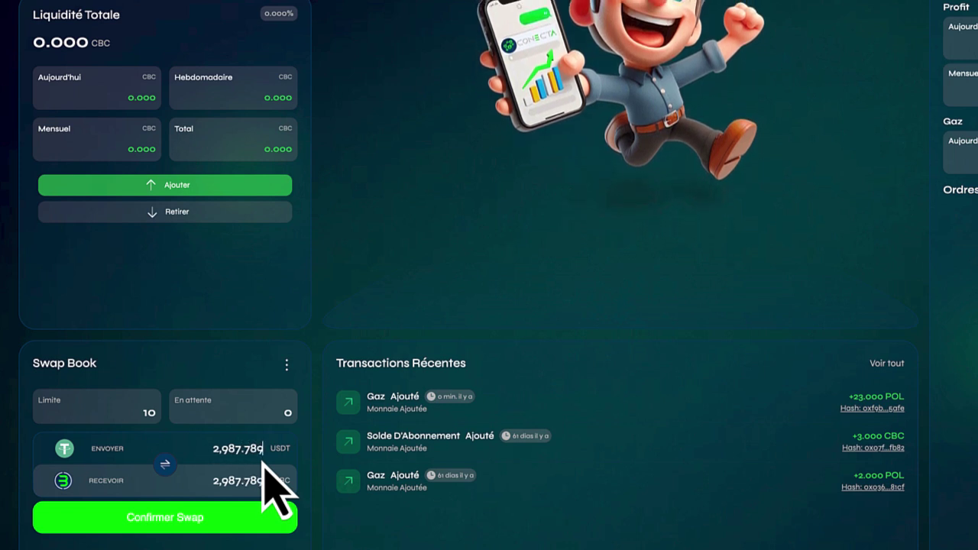
left_click(164, 521)
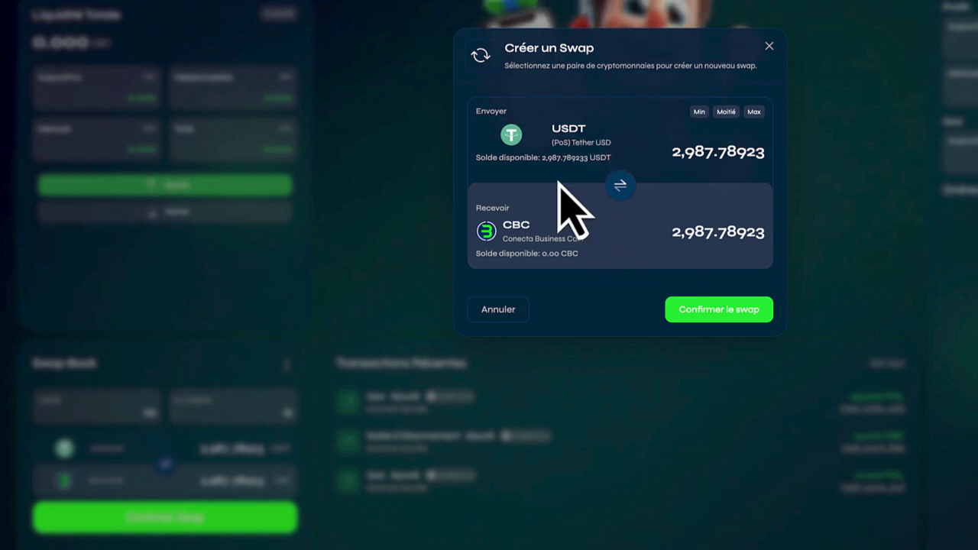
left_click(730, 313)
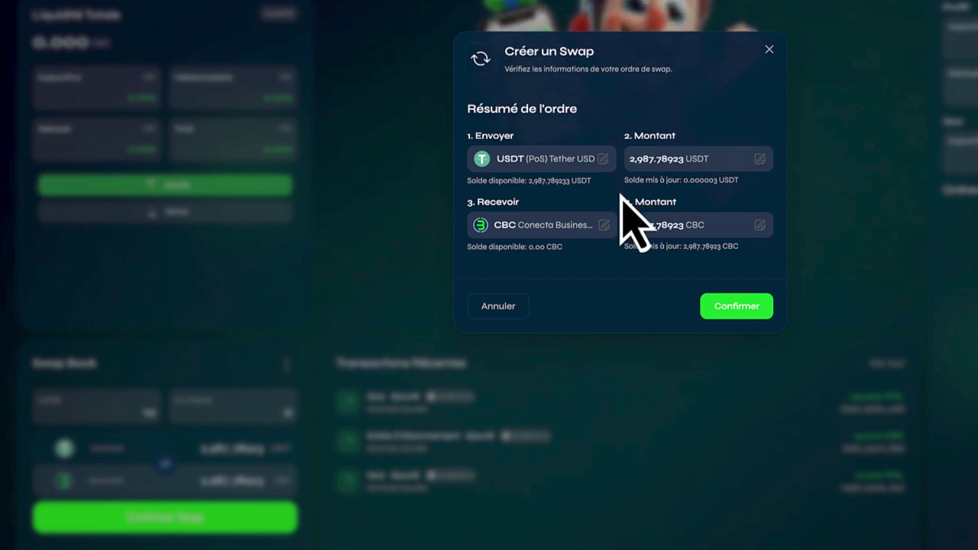
left_click(734, 307)
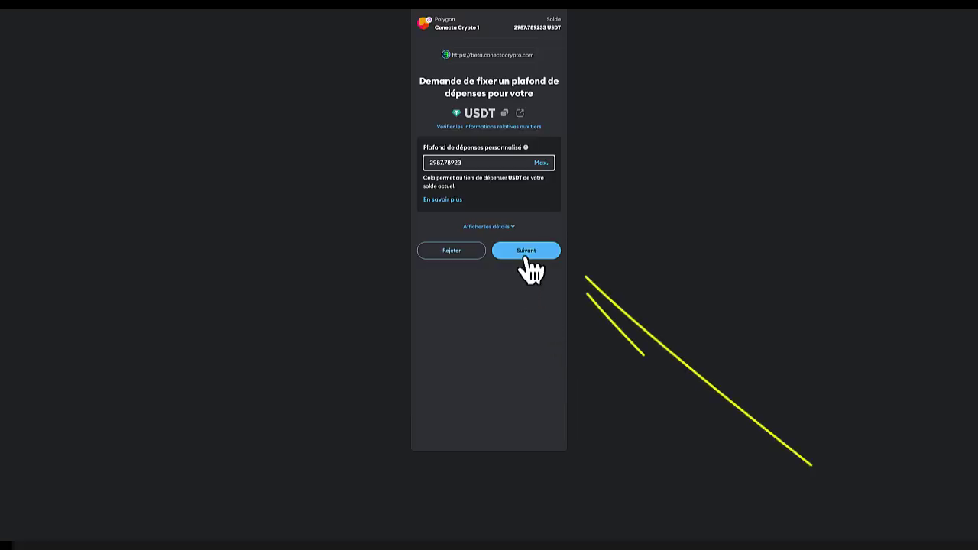
Approve the 2987.78923 USDT spending cap in MetaMask, confirm the swap transaction, and close the pending orders list.
left_click(525, 250)
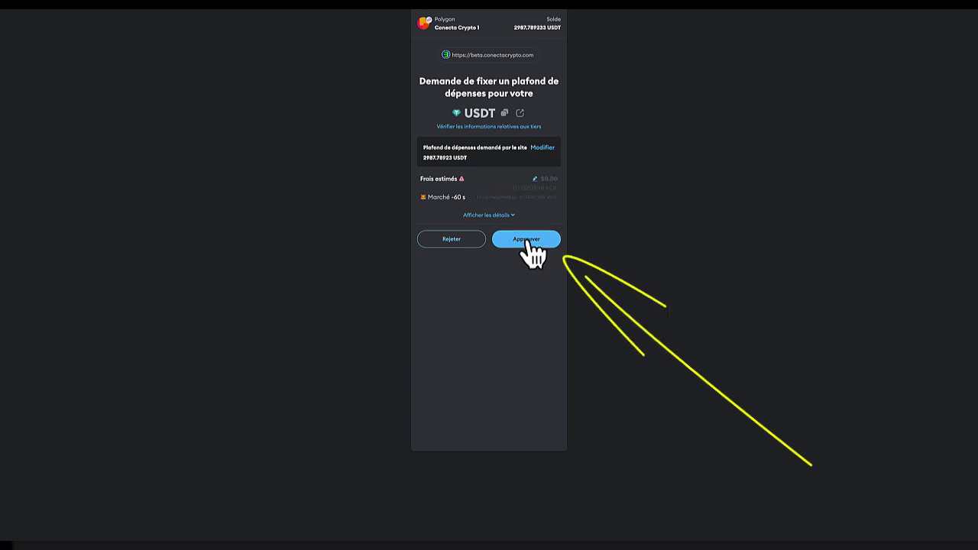
left_click(527, 241)
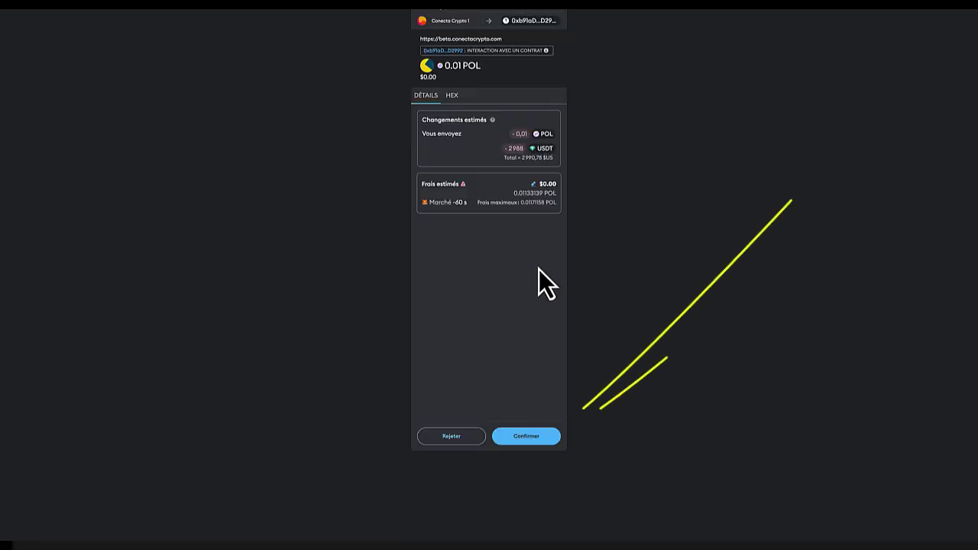
left_click(525, 437)
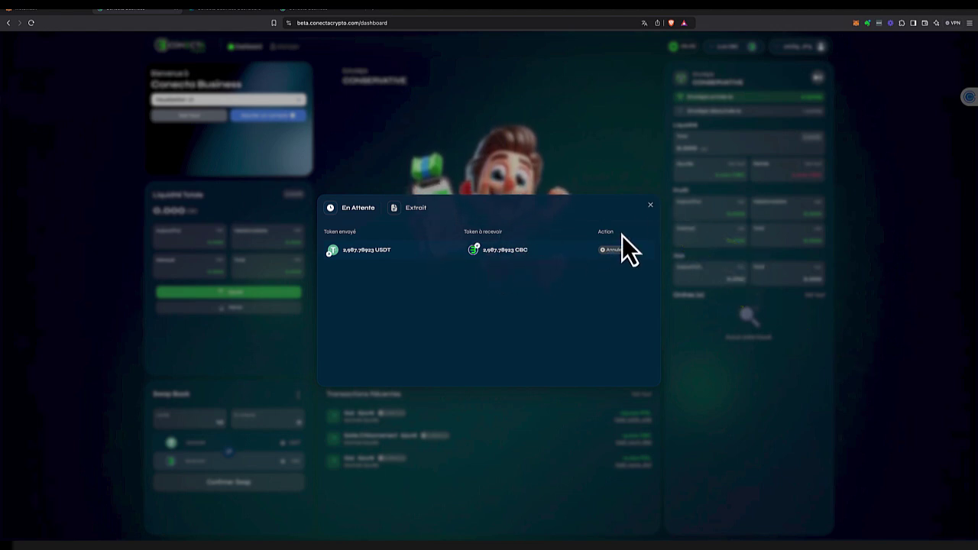
left_click(650, 204)
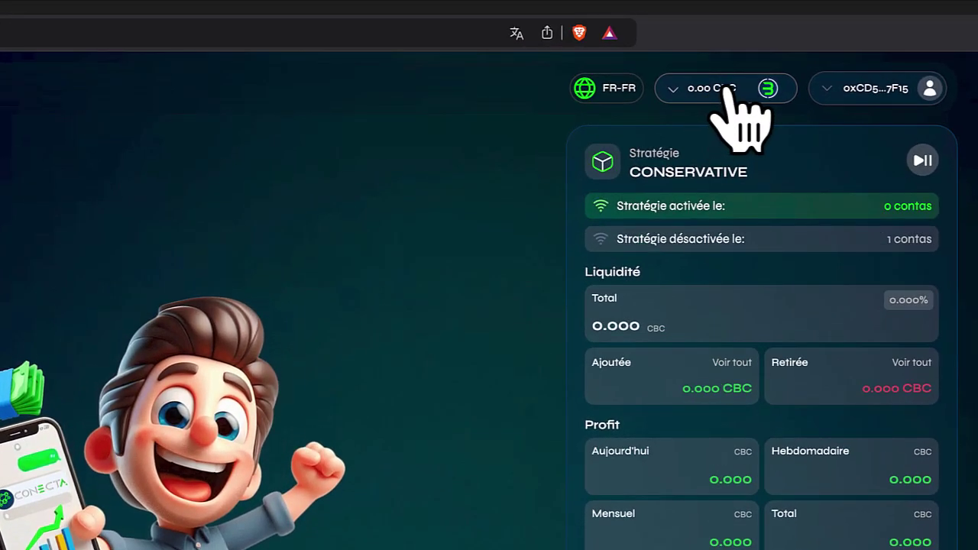
Check the wallet's CBC balance and reload the dashboard to refresh it after the swap.
left_click(676, 90)
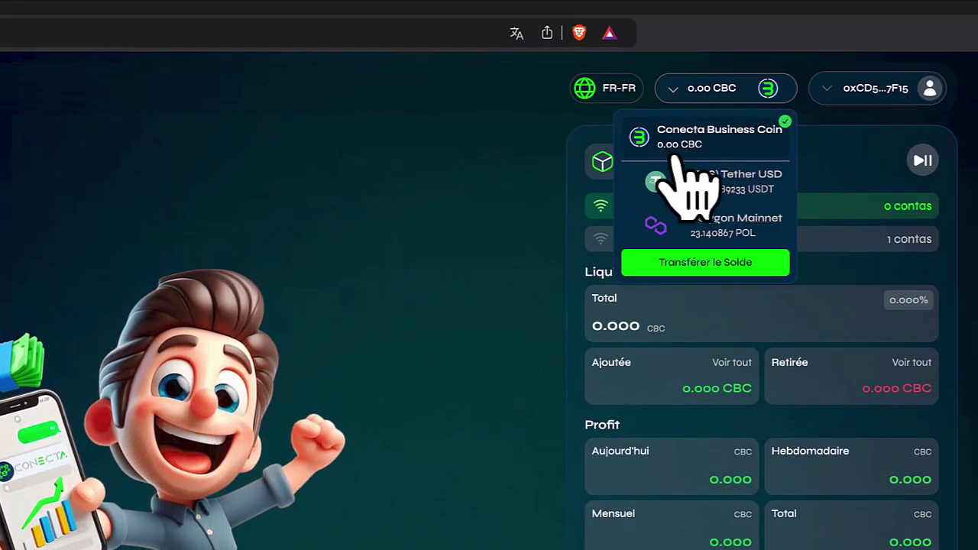
left_click(434, 159)
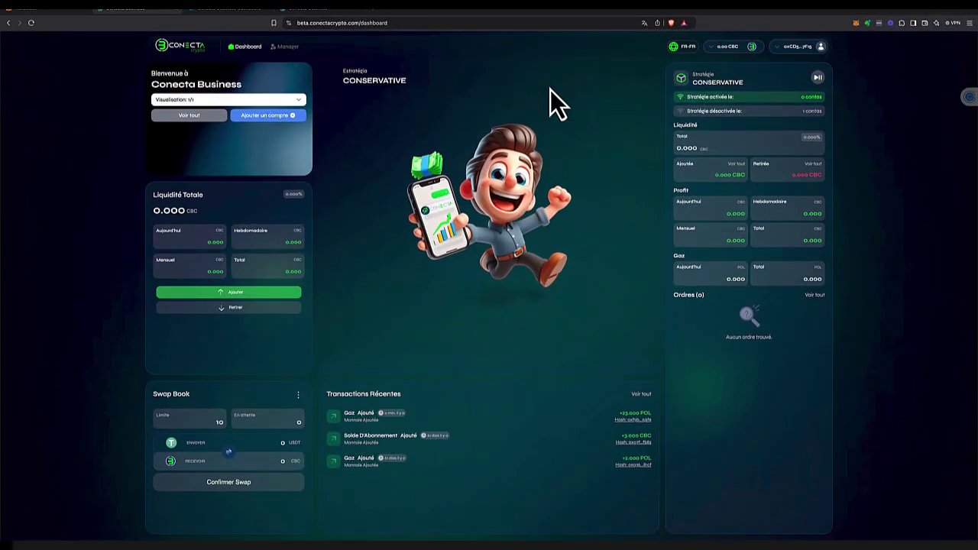
left_click(31, 23)
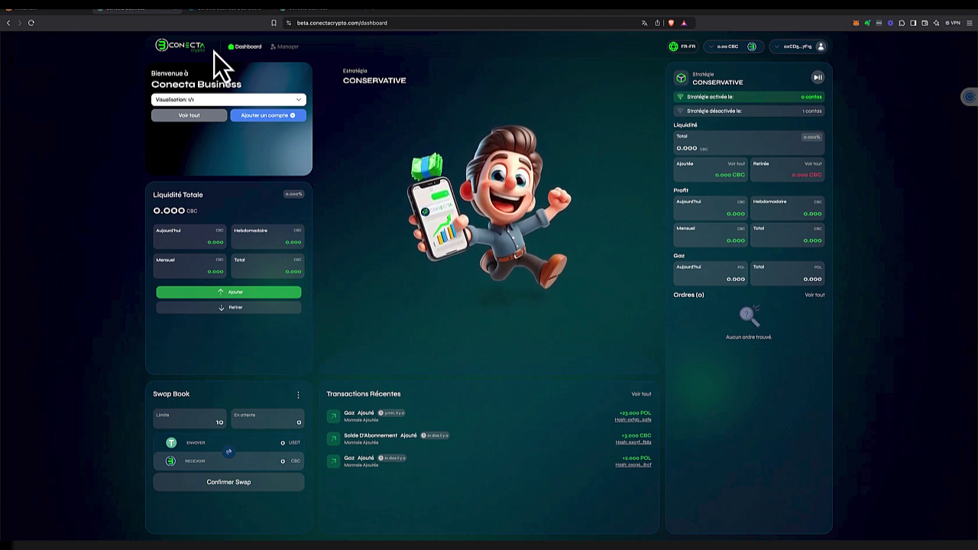
left_click(32, 22)
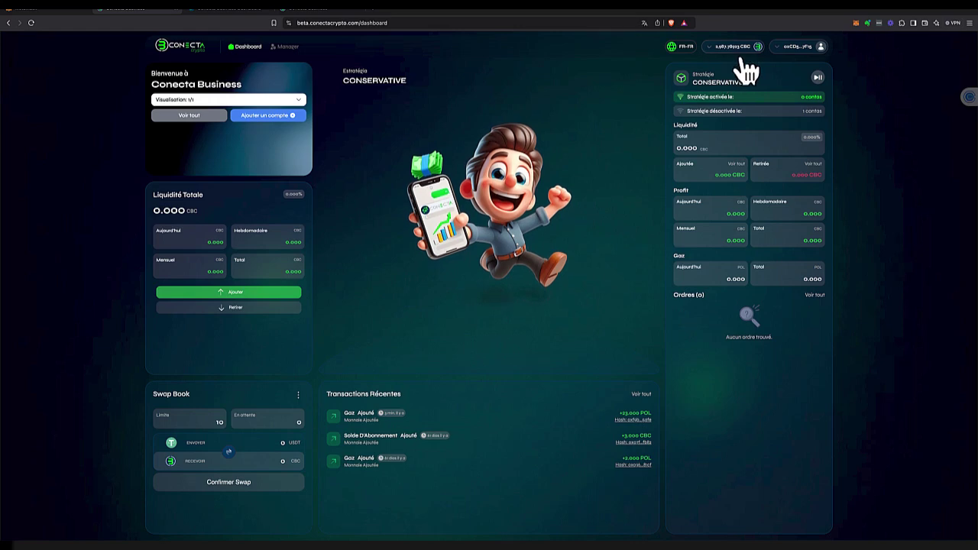
Request adding 12 CBC to the subscription balance from the profile.
left_click(823, 47)
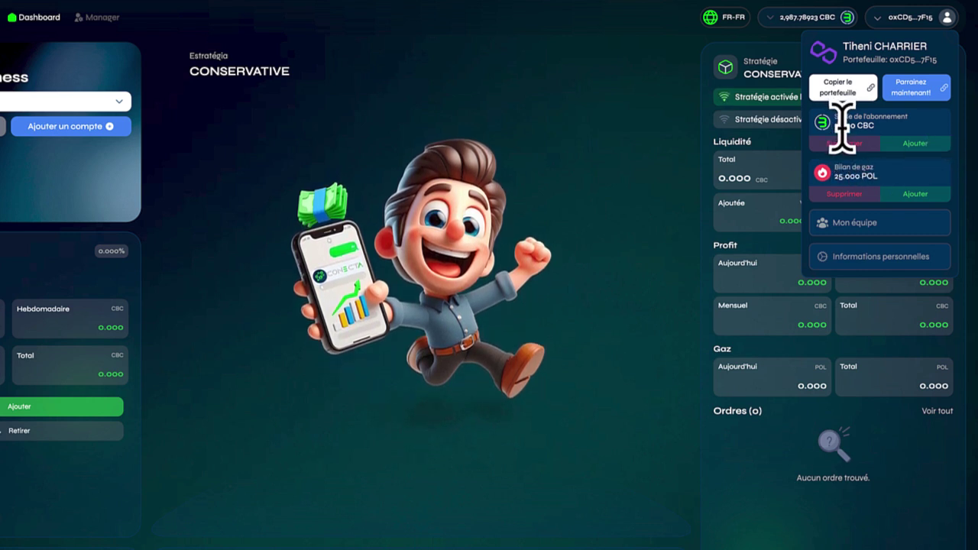
left_click(917, 144)
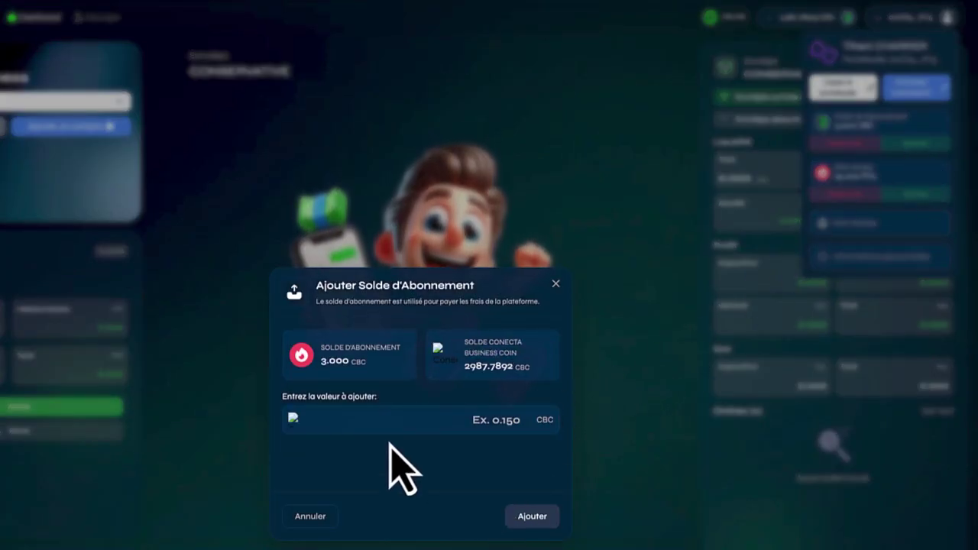
left_click(318, 426)
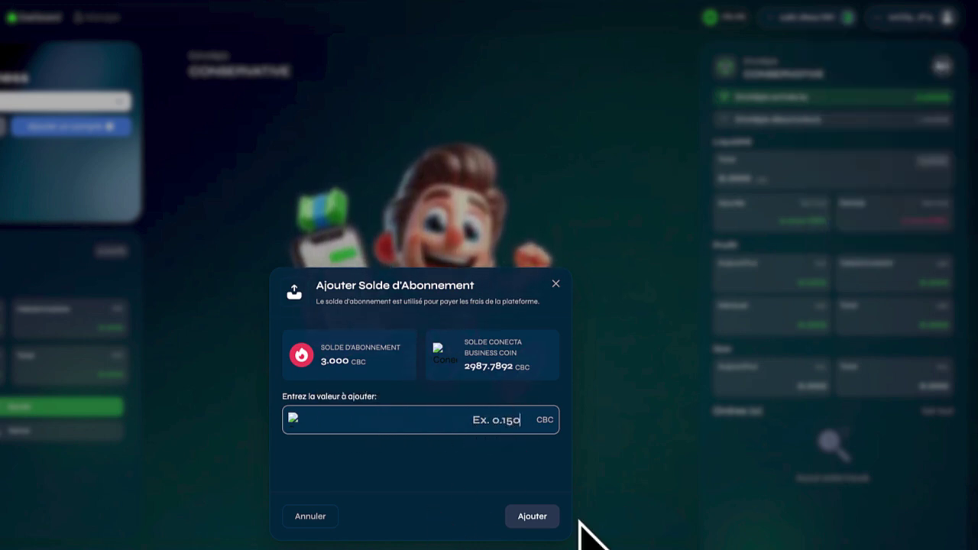
type("12")
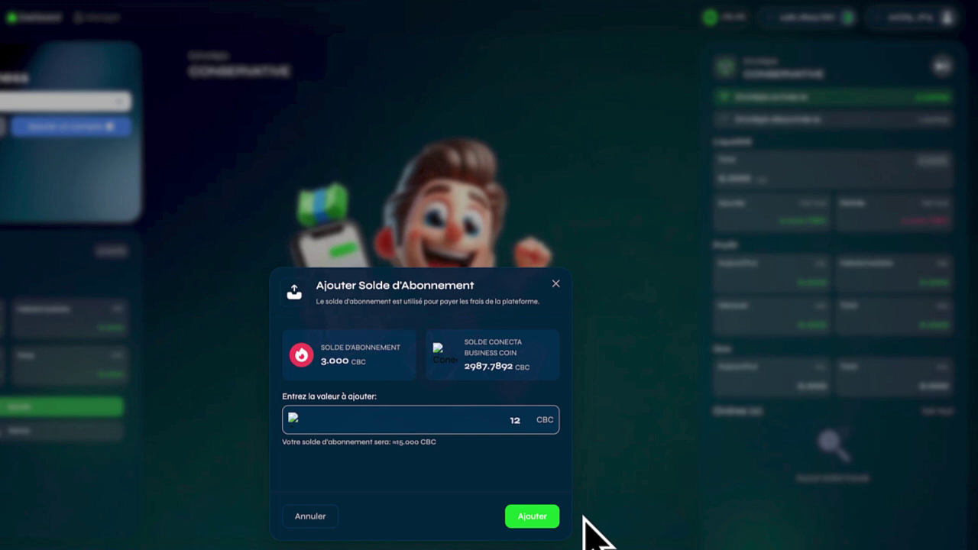
left_click(535, 519)
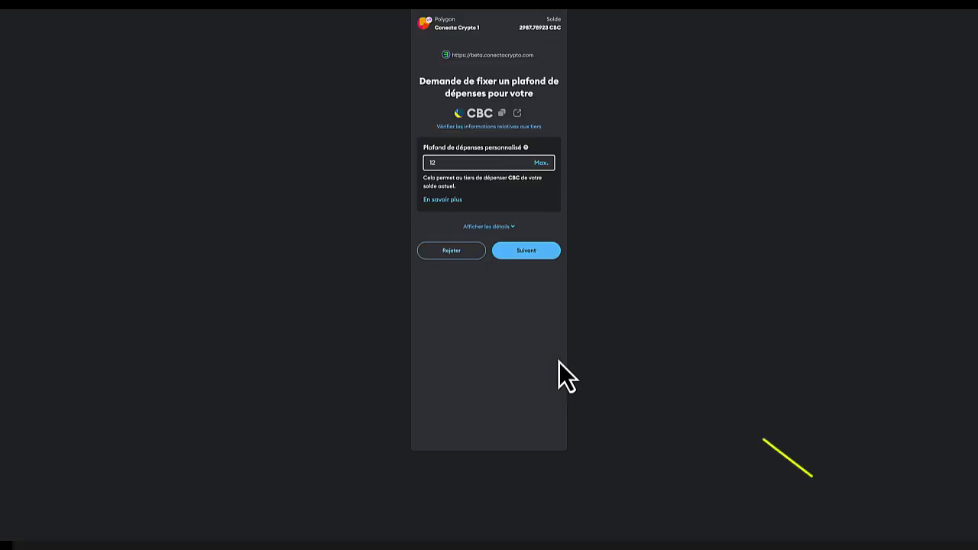
Approve the 12 CBC spending cap in MetaMask, confirm the subscription transaction, and close the processing list.
left_click(526, 252)
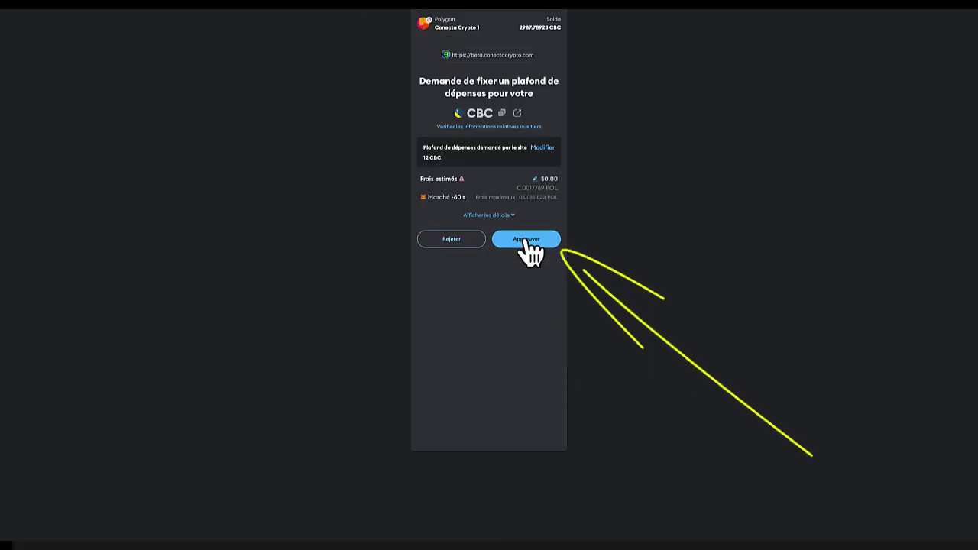
left_click(529, 252)
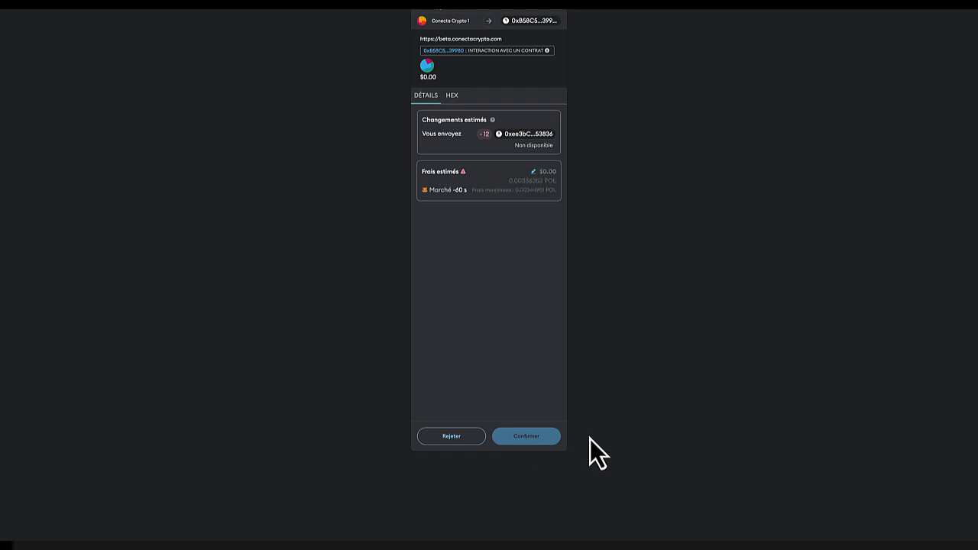
left_click(526, 440)
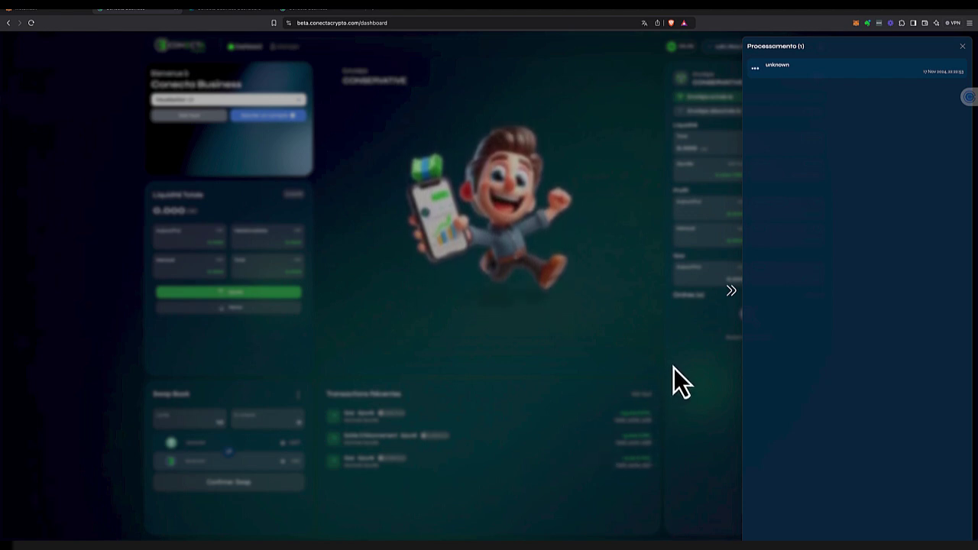
left_click(734, 294)
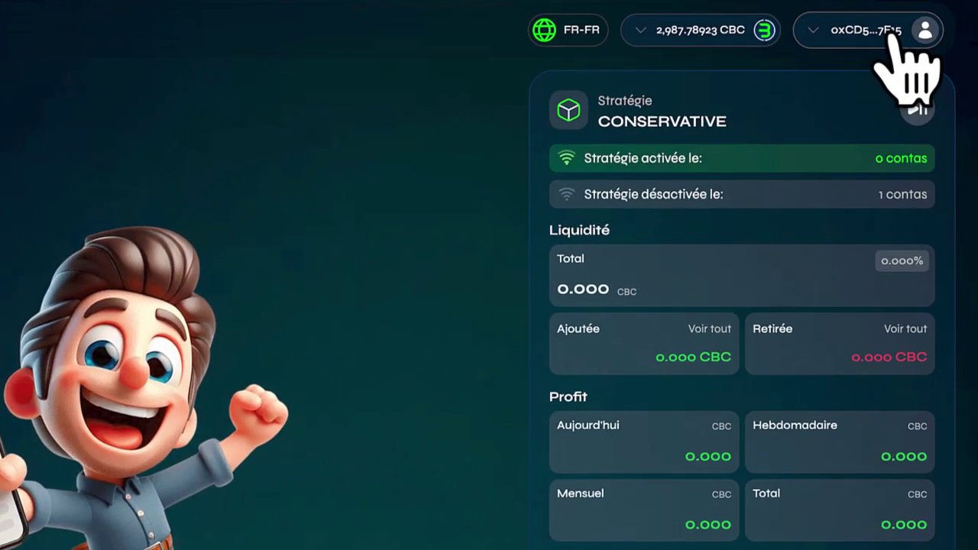
Check the subscription balance in the profile, refreshing the dashboard to get the updated amount.
left_click(818, 48)
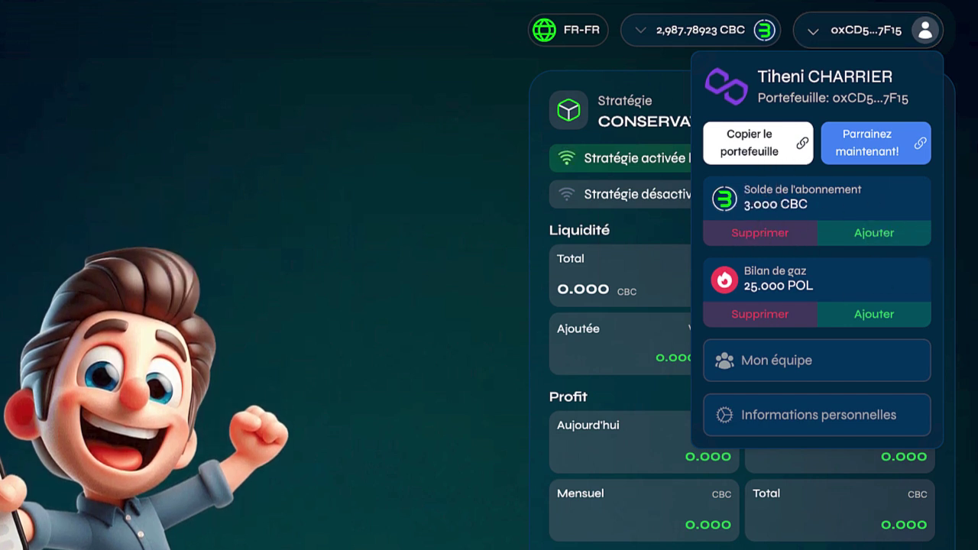
left_click(97, 139)
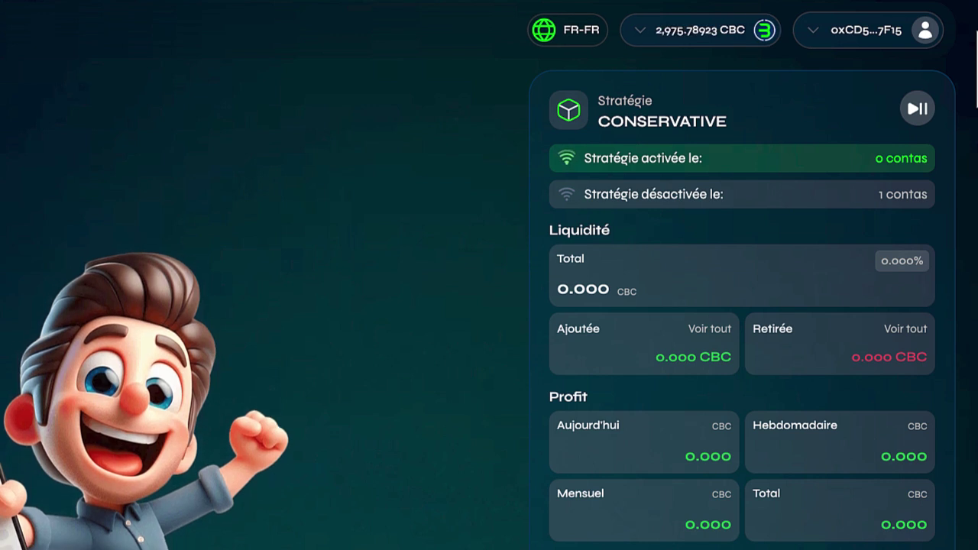
left_click(925, 32)
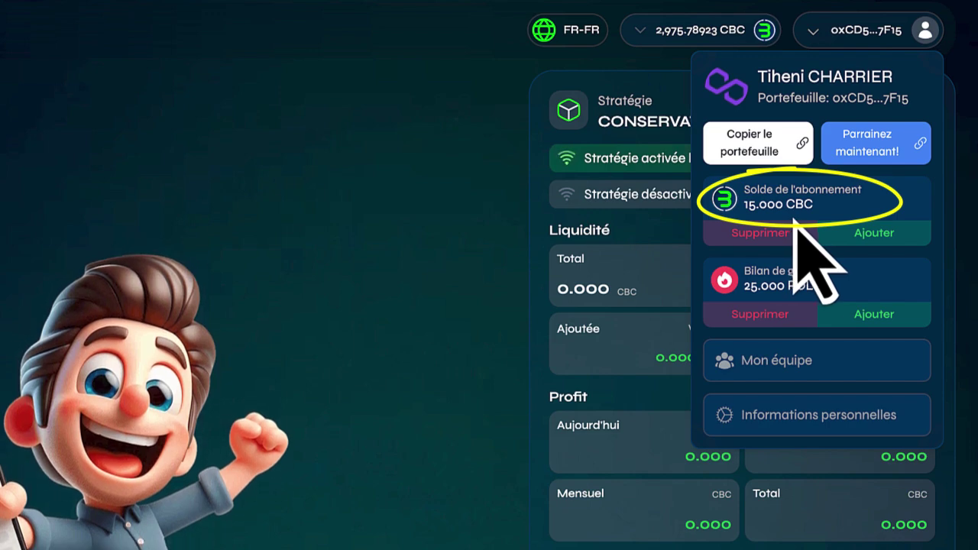
left_click(431, 207)
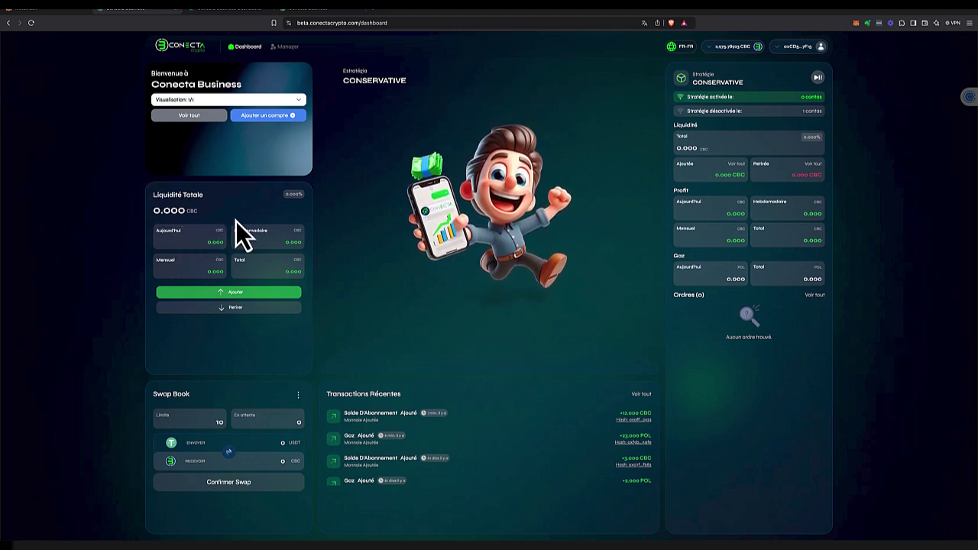
left_click(249, 293)
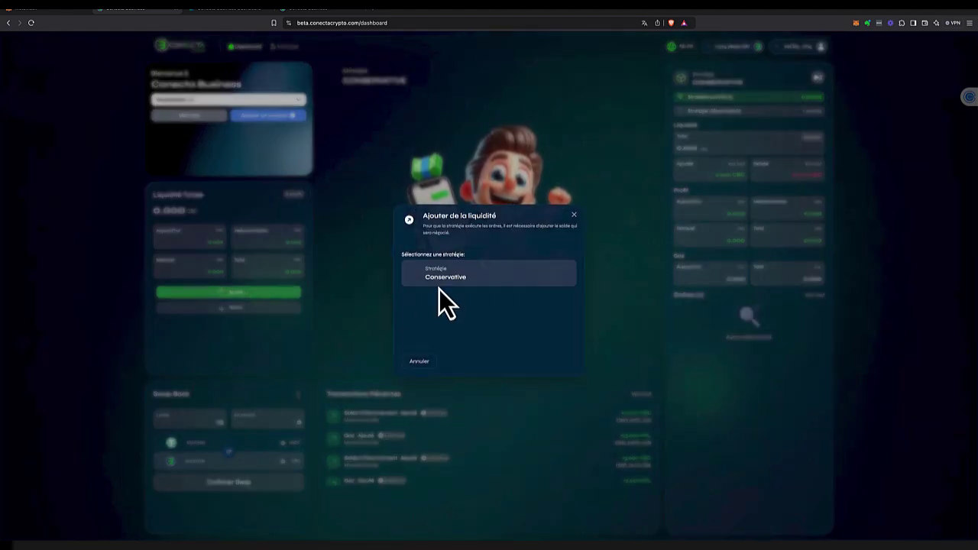
left_click(489, 273)
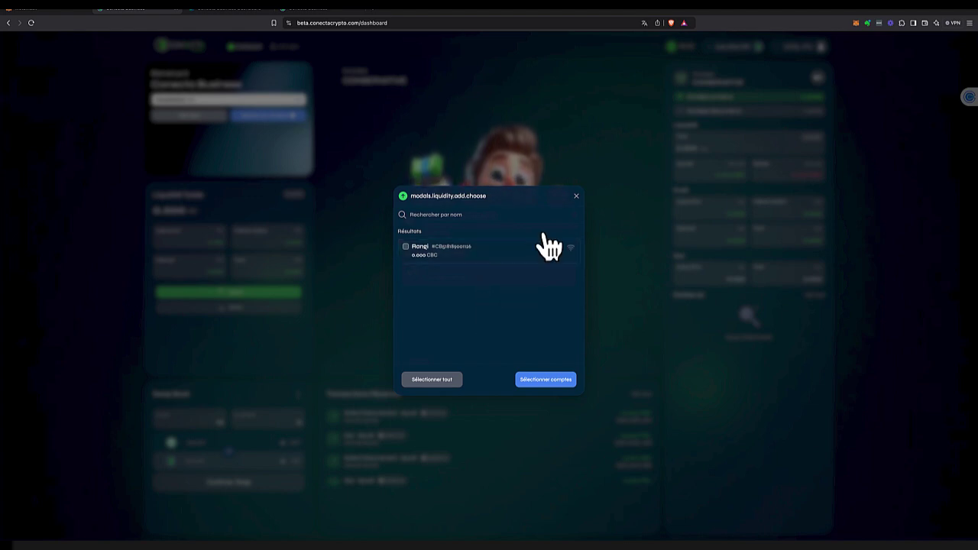
left_click(577, 197)
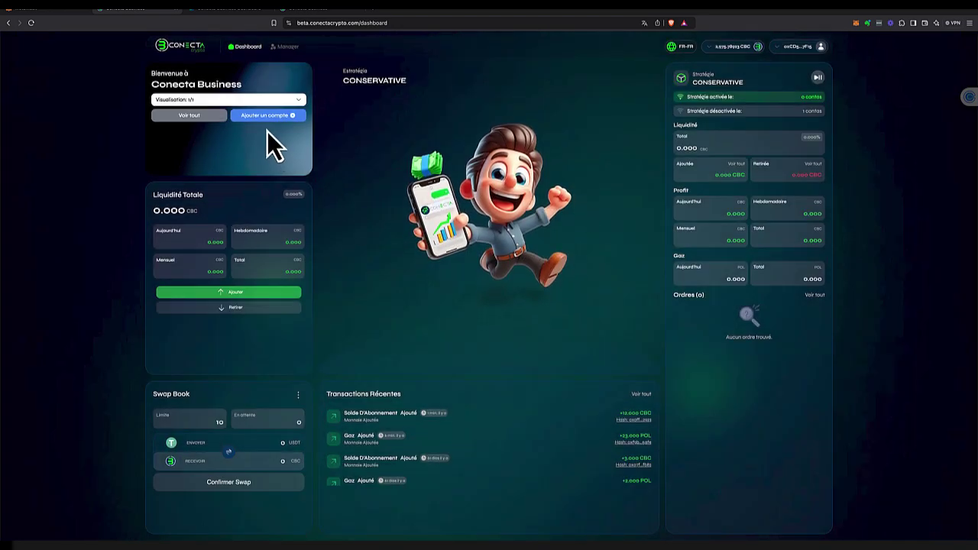
Draft three new sub-accounts named with the account holder's first name followed by 1, 2 and 3.
left_click(264, 118)
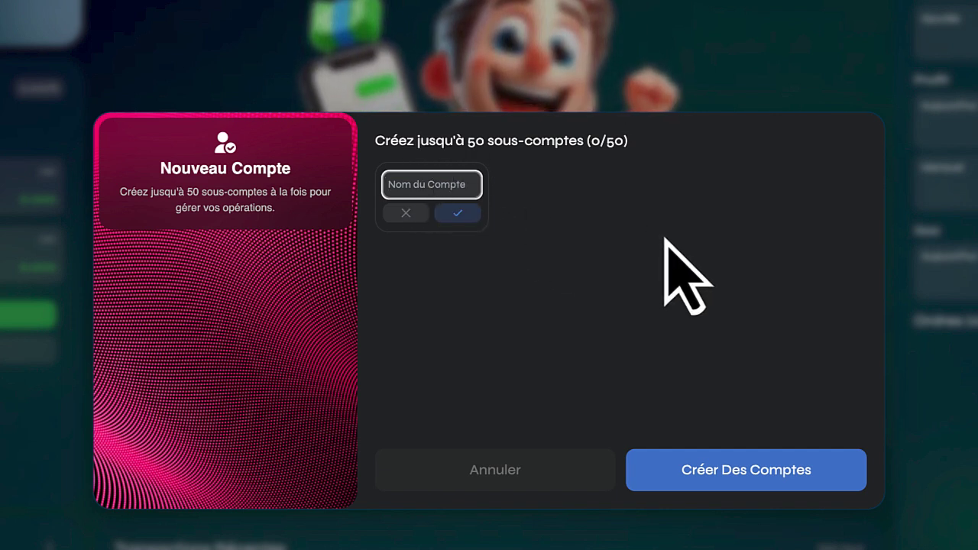
type("Tiheni 1")
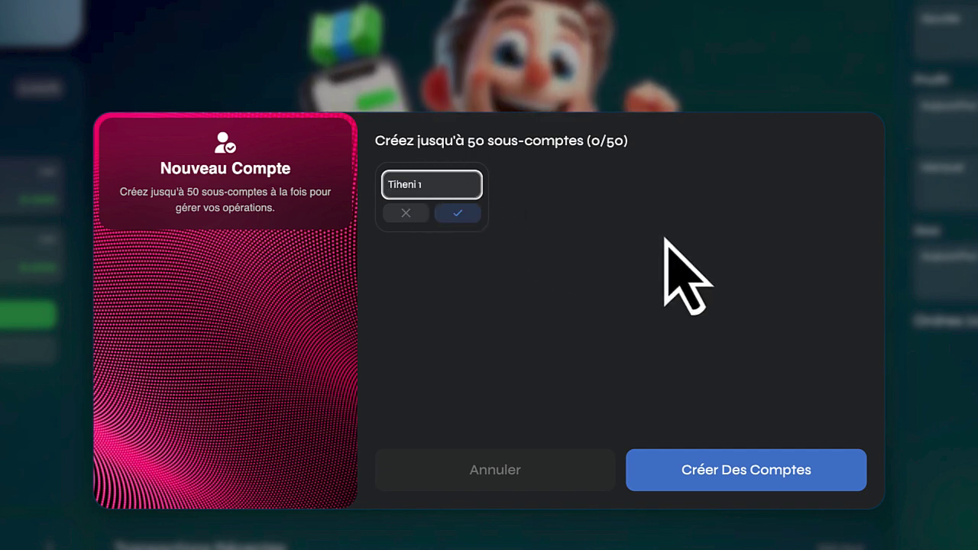
left_click(457, 217)
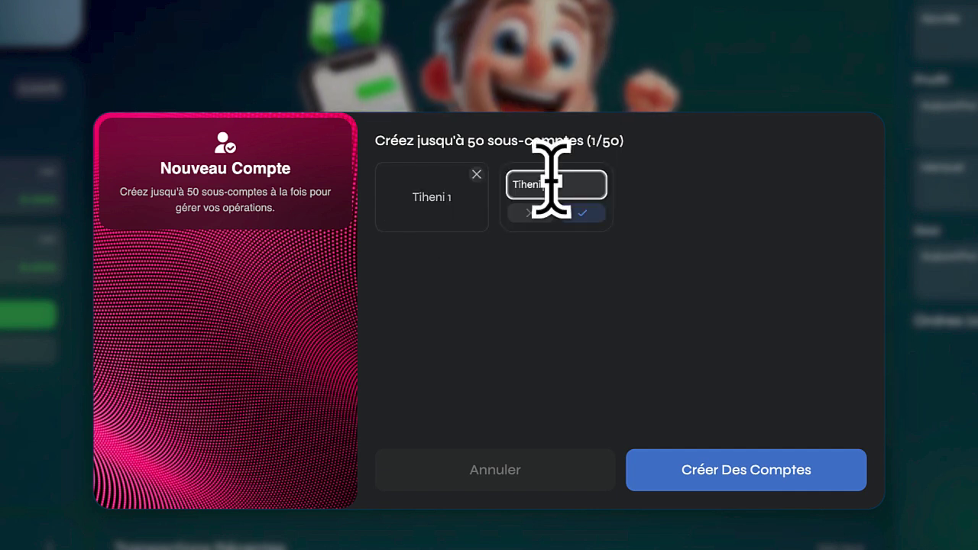
left_click(583, 215)
left_click(660, 183)
type("Tiheni 3")
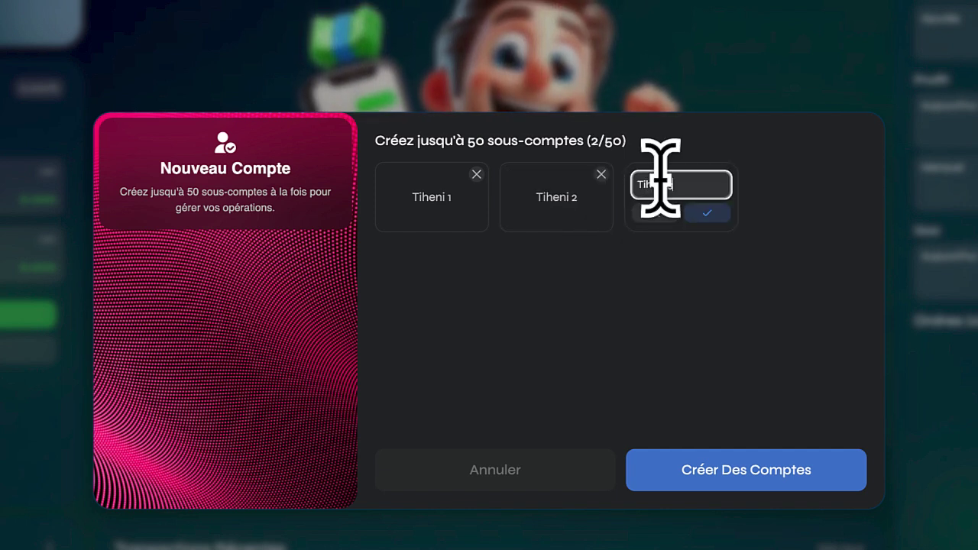
left_click(709, 214)
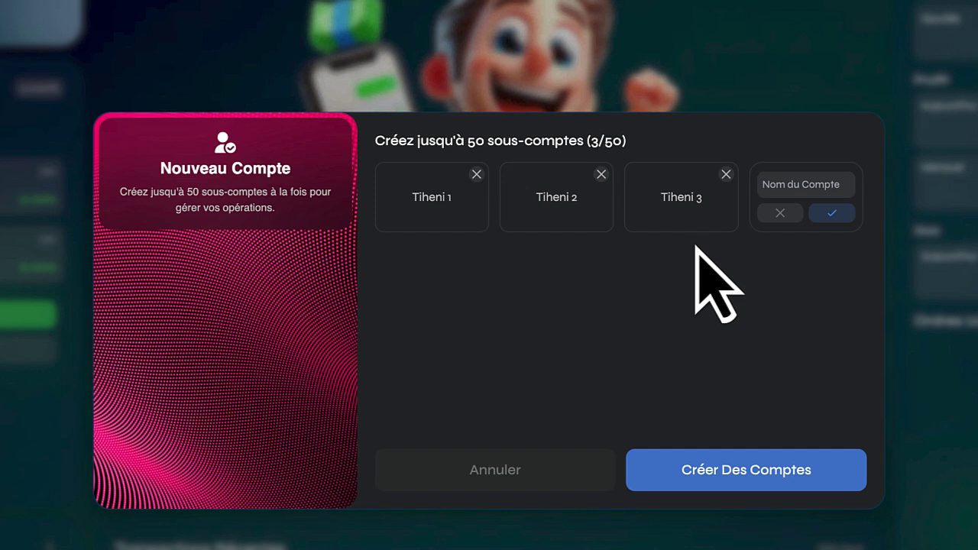
Remove the third drafted sub-account and create the other two, confirming the transaction in MetaMask.
left_click(726, 175)
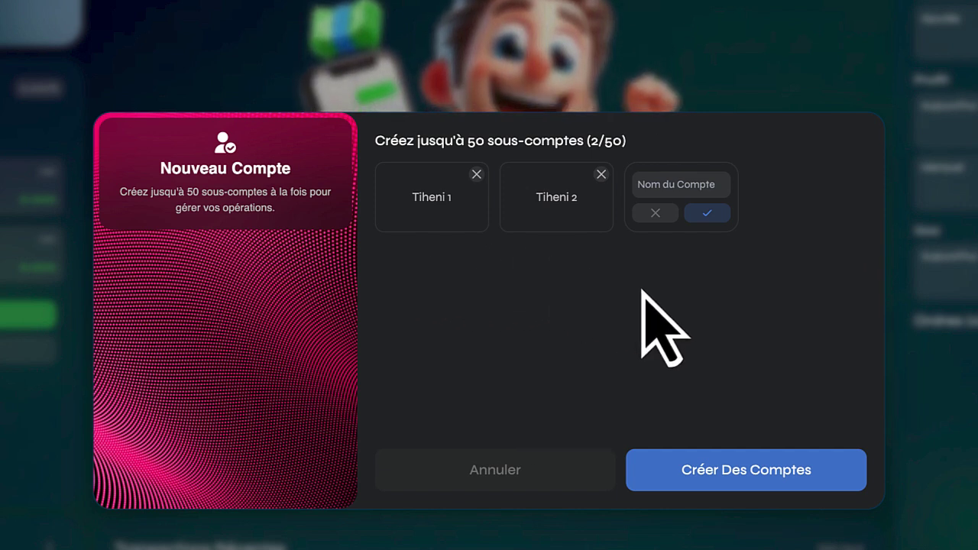
left_click(768, 477)
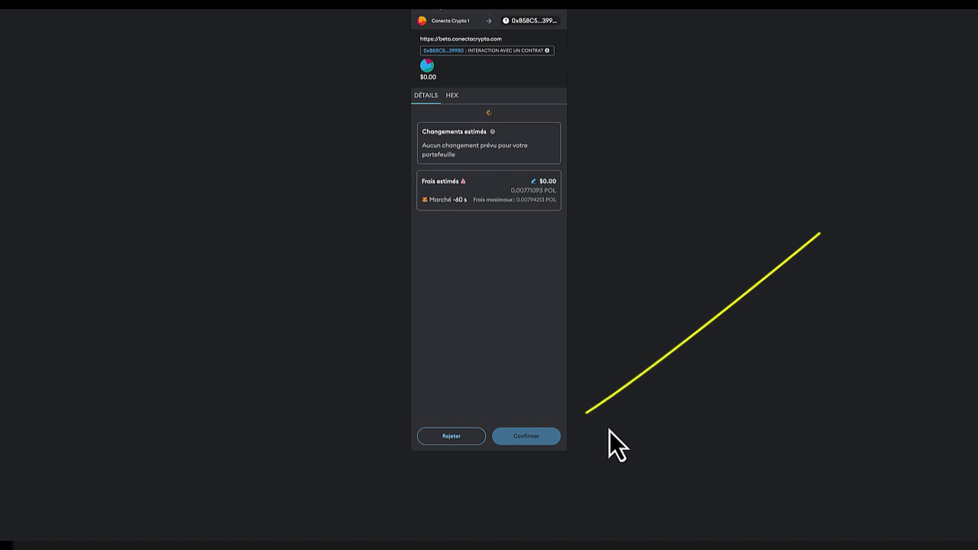
left_click(526, 436)
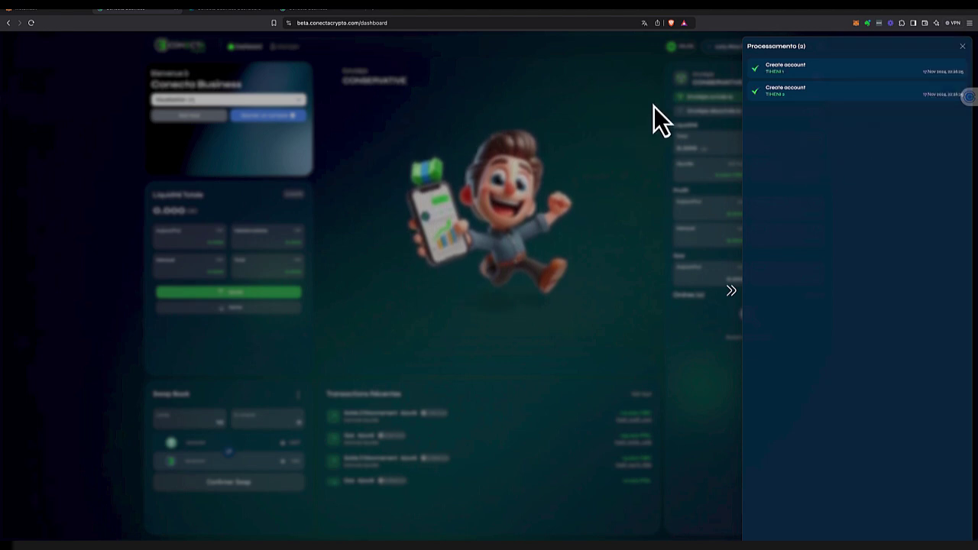
left_click(962, 45)
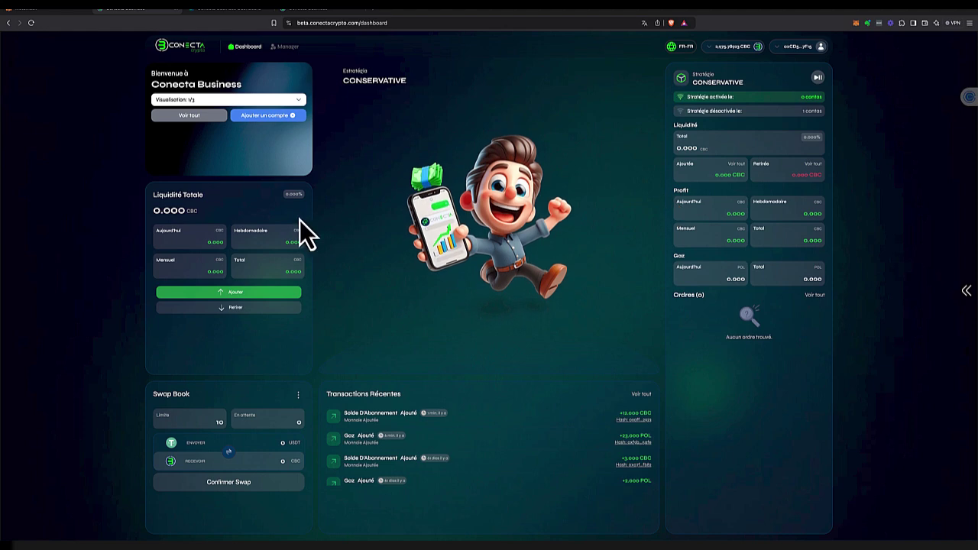
Request adding the maximum 2,975.78923 CBC of liquidity to the Conservative strategy across all three accounts.
left_click(255, 292)
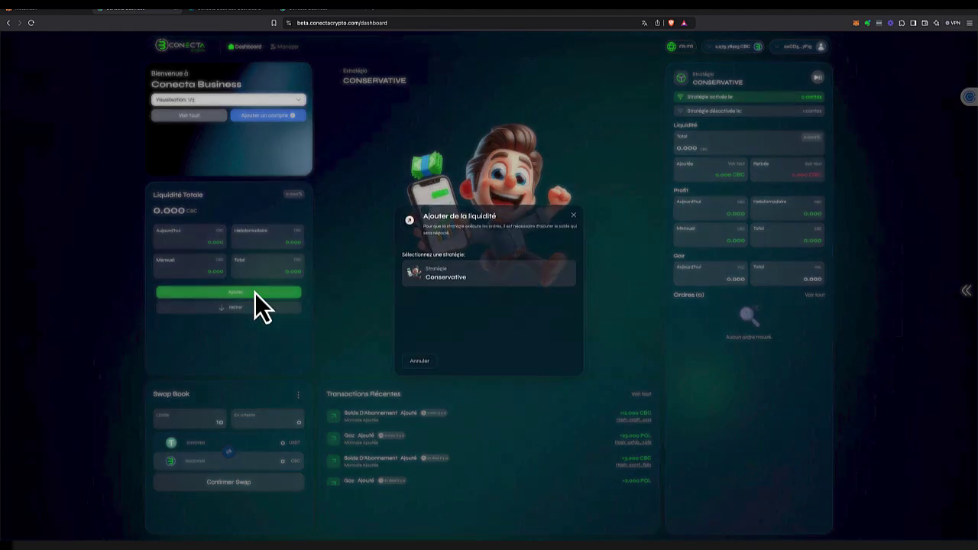
left_click(492, 279)
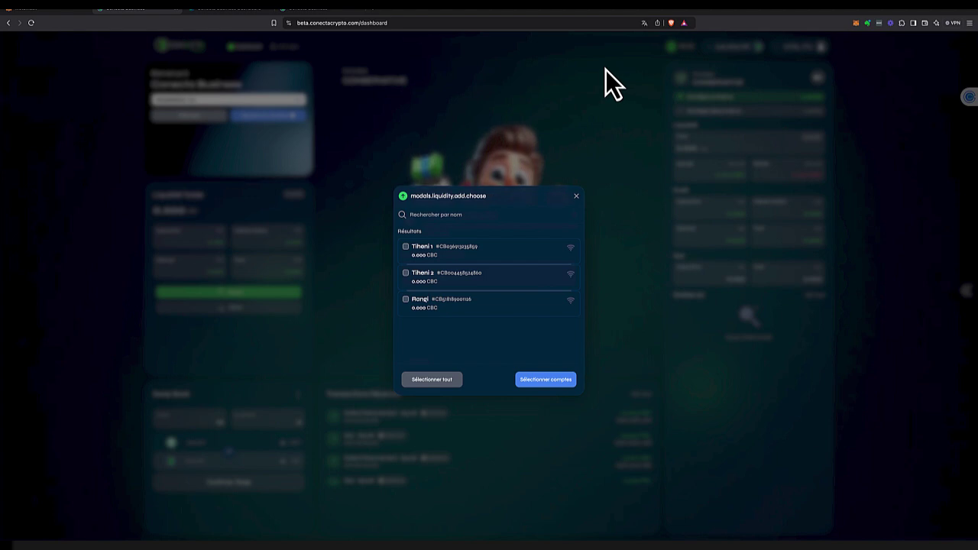
left_click(406, 247)
left_click(406, 273)
left_click(407, 300)
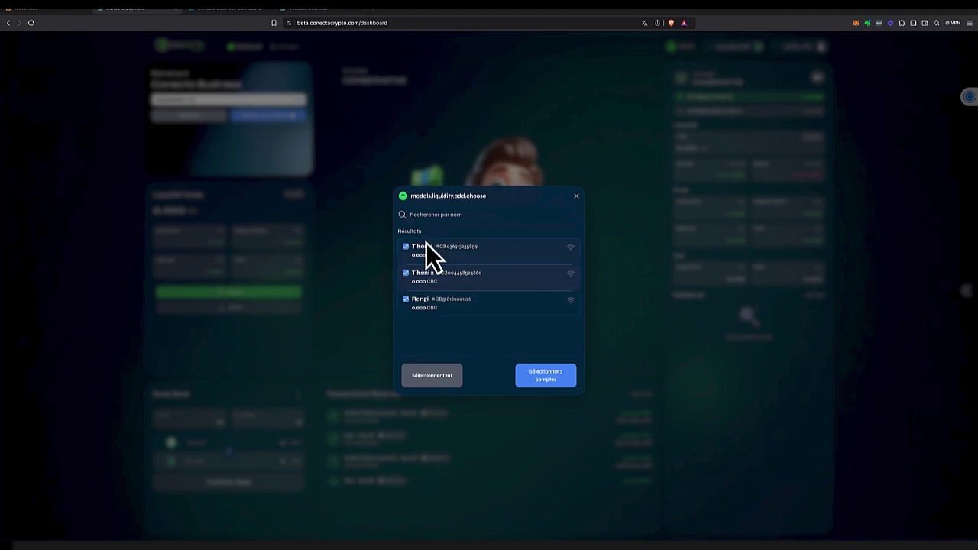
left_click(547, 376)
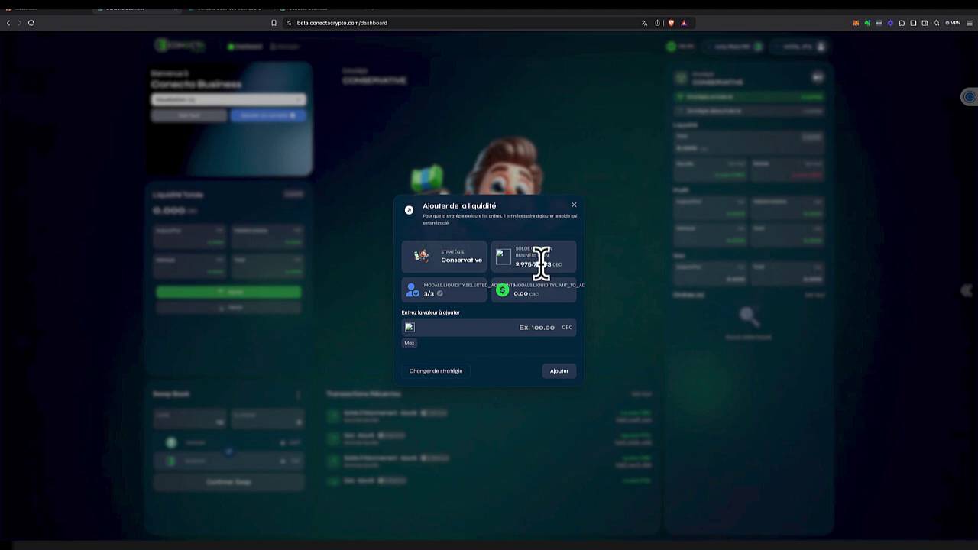
left_click(410, 344)
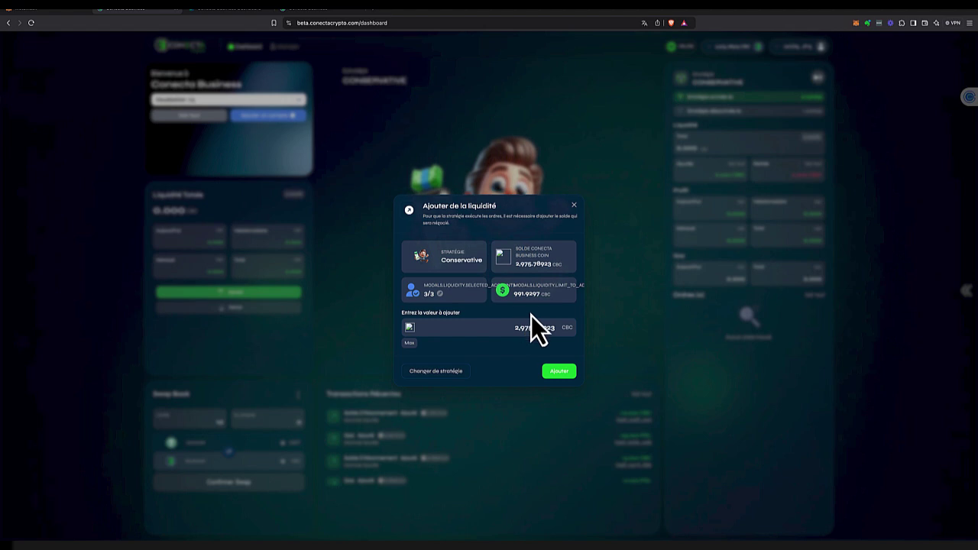
left_click(562, 372)
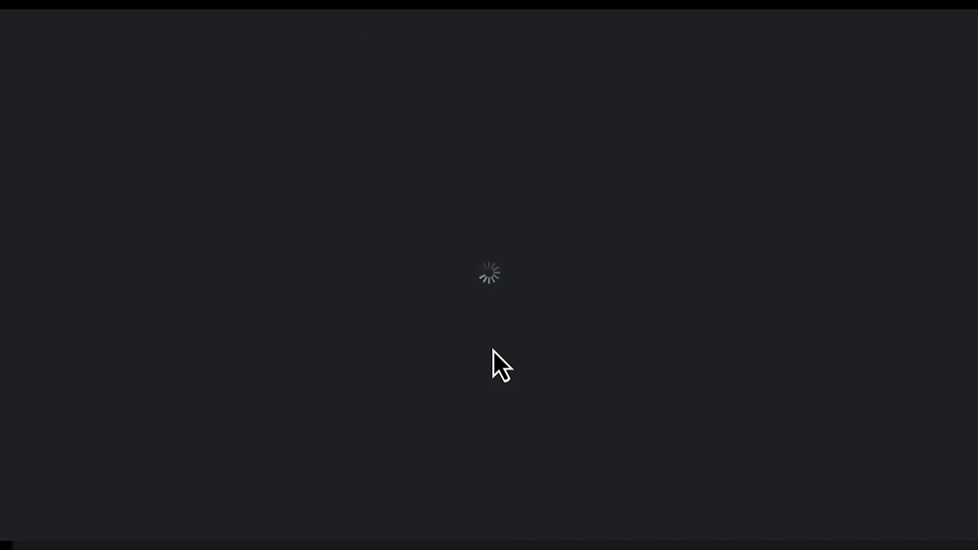
Approve the 2975.78923 CBC spending cap in MetaMask, confirm the liquidity transaction, and reload the dashboard.
left_click(528, 253)
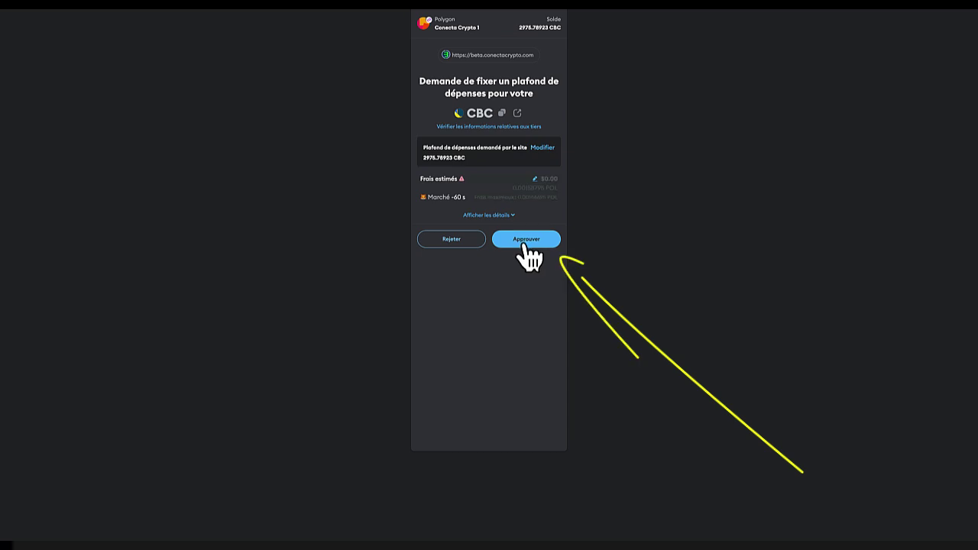
left_click(526, 241)
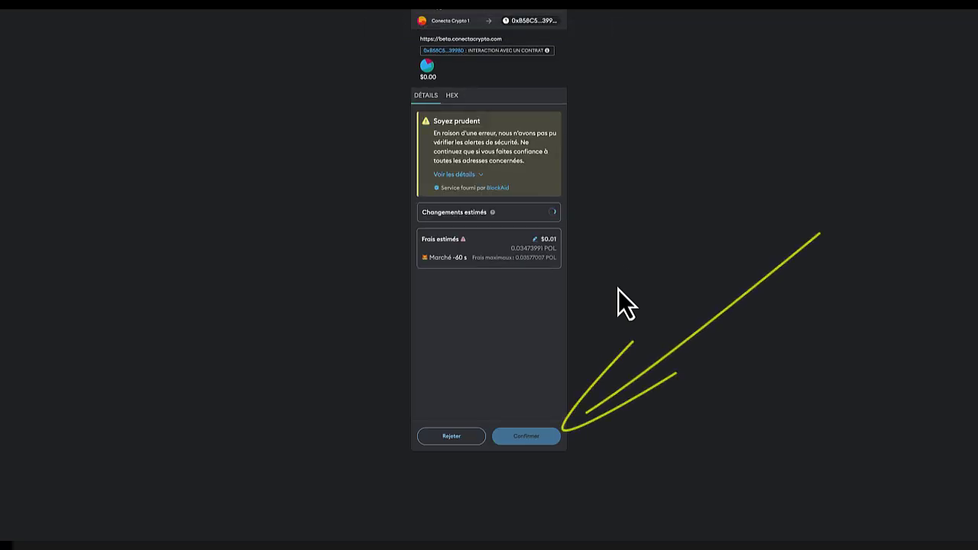
left_click(525, 436)
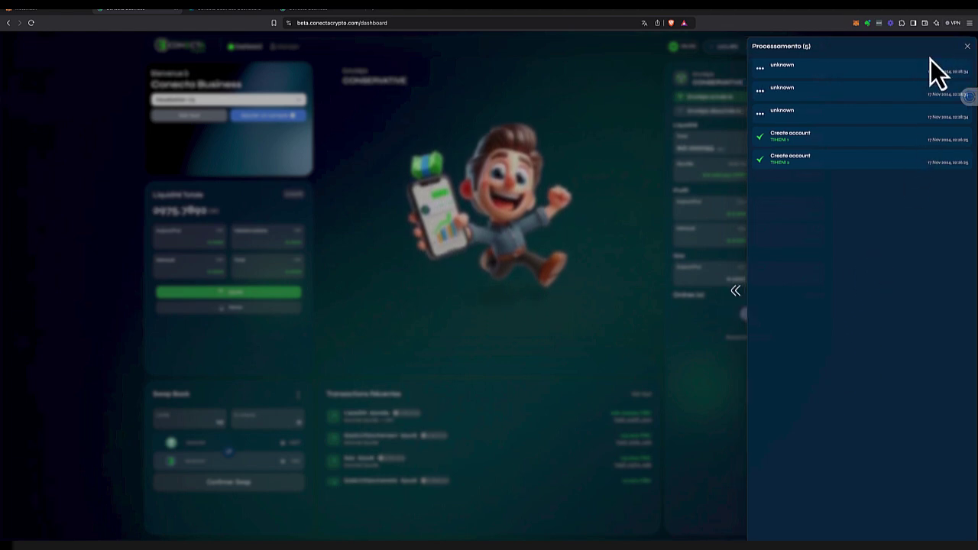
left_click(961, 47)
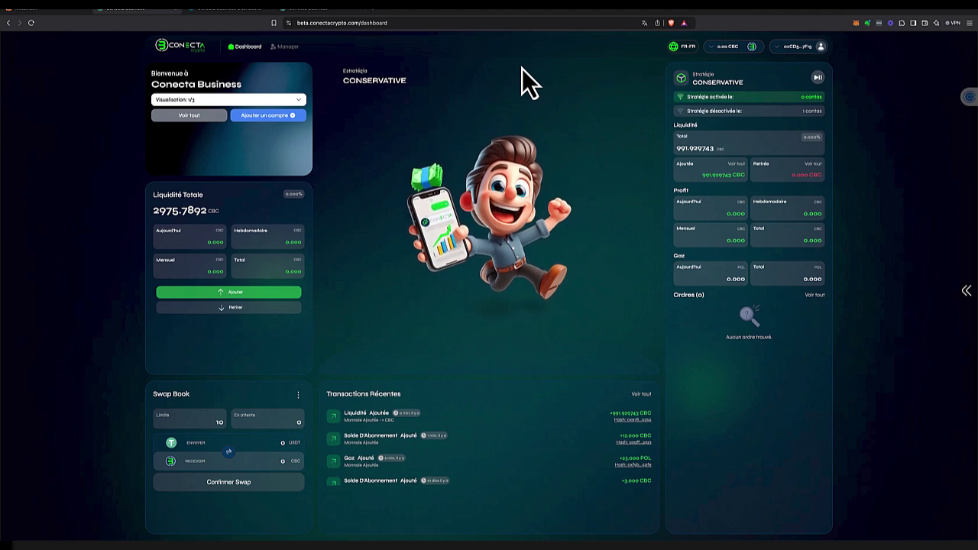
left_click(31, 23)
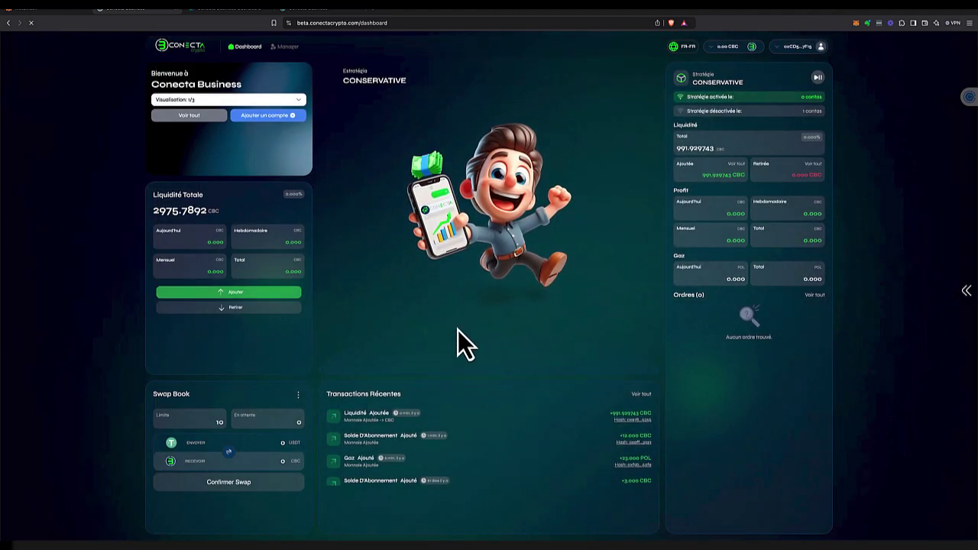